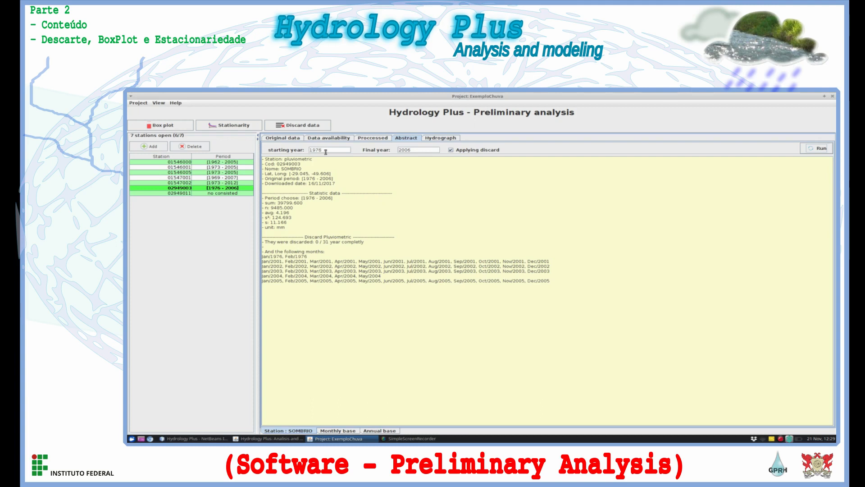
# - Examine the identification details, original period and download date in station 02949003's abstract
pyautogui.moveTo(323, 150); pyautogui.dragTo(307, 150)
pyautogui.doubleClick(269, 159)
pyautogui.tripleClick(306, 164)
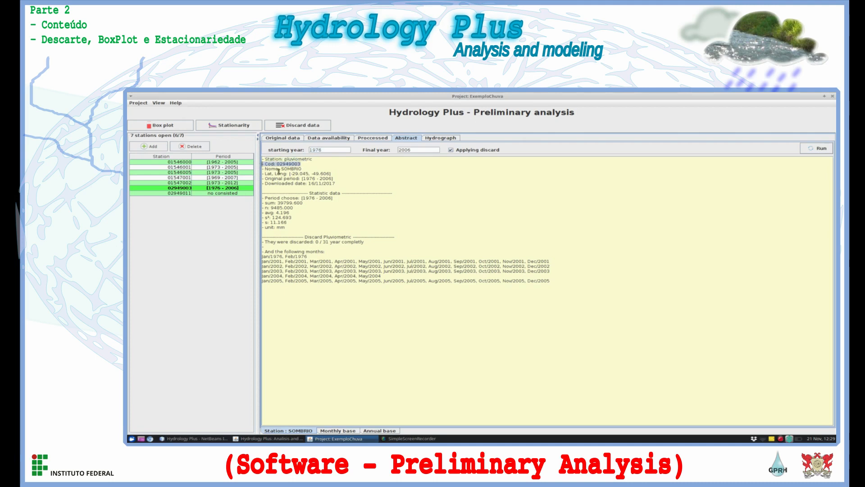
pyautogui.moveTo(263, 160); pyautogui.dragTo(339, 178)
pyautogui.click(309, 164)
pyautogui.click(302, 181)
pyautogui.moveTo(271, 183); pyautogui.dragTo(350, 182)
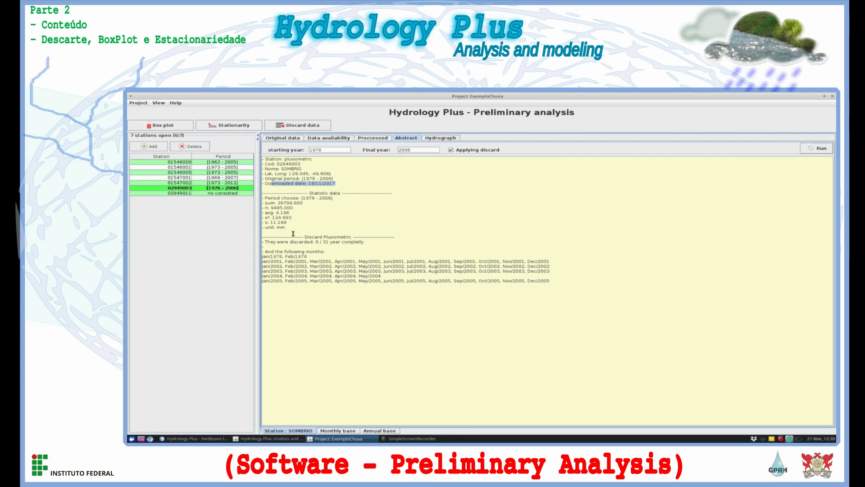
# - Examine the abstract's statistical values, unit, and list of discarded years and months
pyautogui.moveTo(271, 203); pyautogui.dragTo(309, 203)
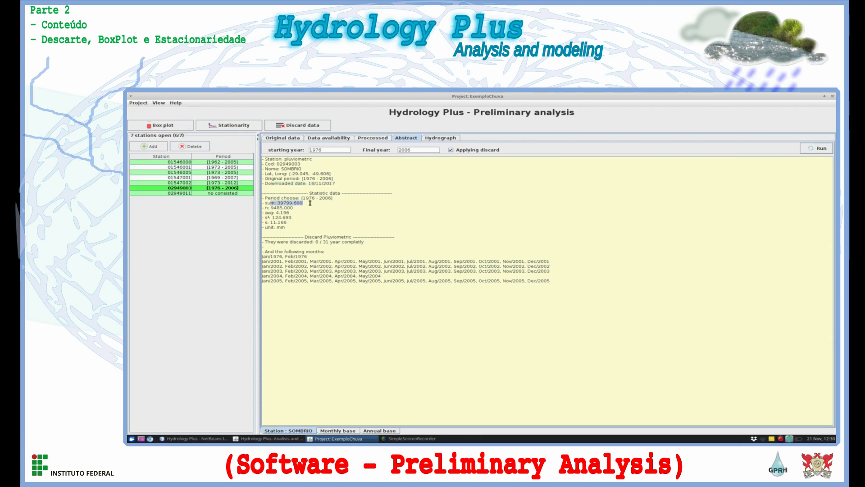
pyautogui.moveTo(298, 203)
pyautogui.mouseDown()
pyautogui.moveTo(256, 205)
pyautogui.moveTo(294, 207)
pyautogui.mouseUp()
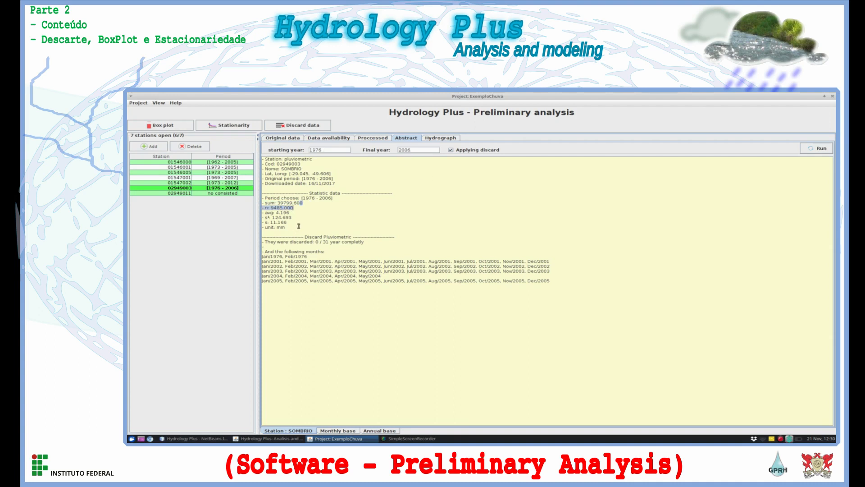
pyautogui.moveTo(290, 213); pyautogui.dragTo(261, 228)
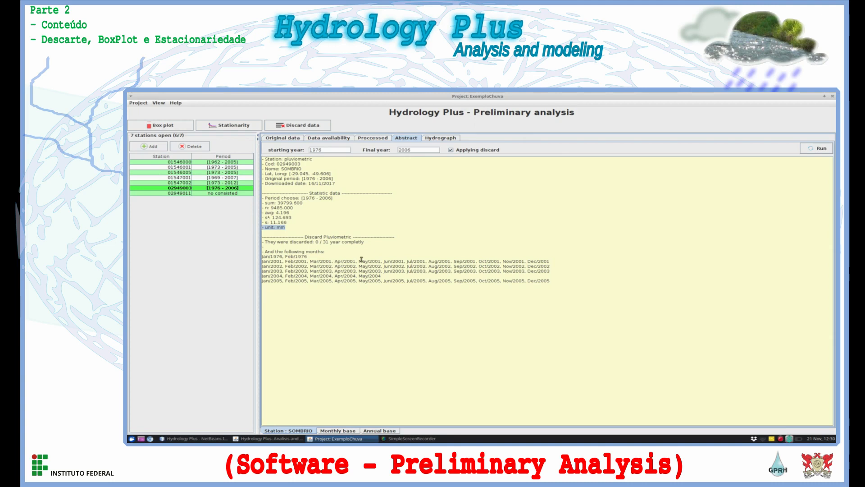
pyautogui.moveTo(432, 289); pyautogui.dragTo(264, 241)
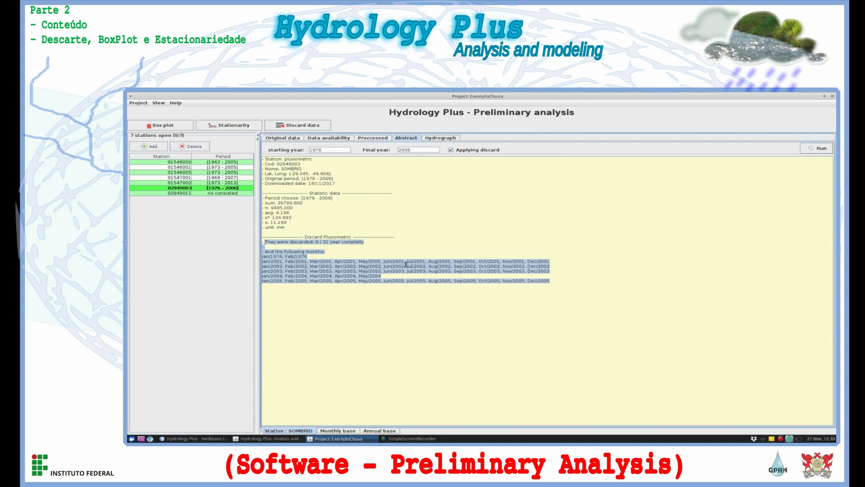
# - Discard the deficient station data and recalculate the abstract's statistics for the period 1980 to 2000
pyautogui.click(290, 126)
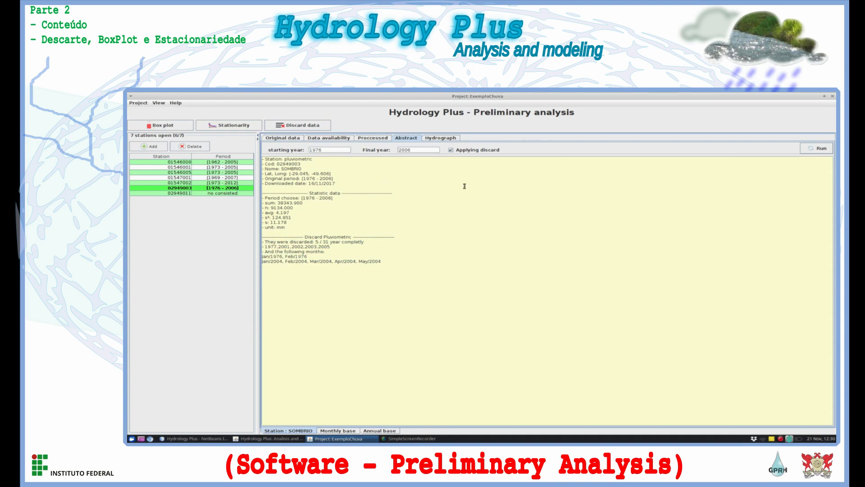
pyautogui.moveTo(333, 150); pyautogui.dragTo(296, 150)
pyautogui.write('1980')
pyautogui.moveTo(421, 150); pyautogui.dragTo(390, 149)
pyautogui.write('2000')
pyautogui.click(822, 149)
pyautogui.moveTo(300, 208); pyautogui.dragTo(261, 203)
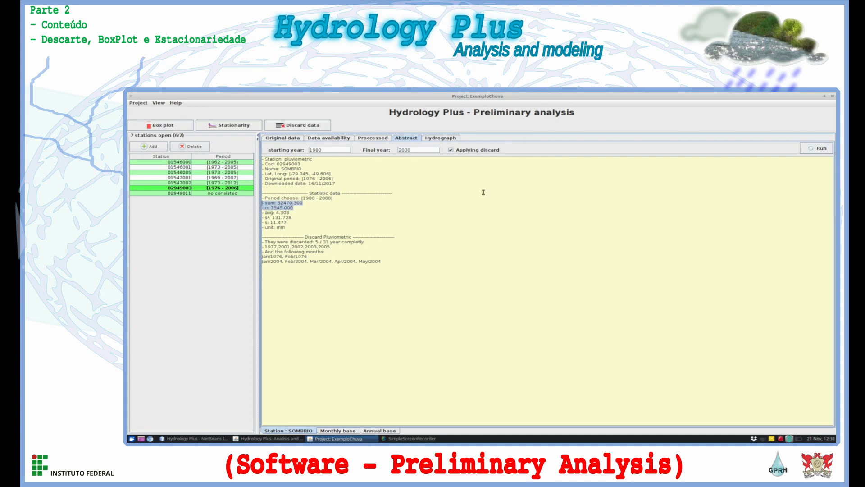
# - Try switching the Applying discard option off and back on for the abstract statistics
pyautogui.click(451, 150)
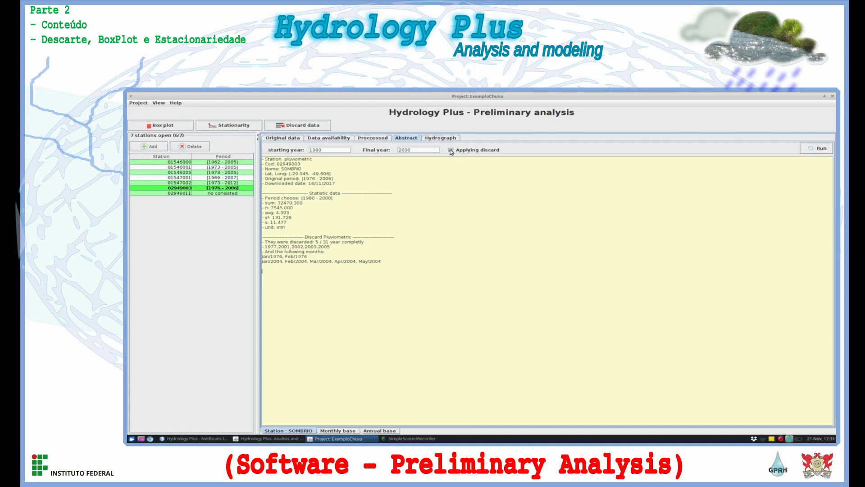
pyautogui.click(451, 150)
pyautogui.click(302, 128)
pyautogui.click(599, 171)
pyautogui.click(451, 150)
pyautogui.click(451, 150)
# - Plot stations 01546000, 01546005, 01547001 and 01547002 in the rainfall hydrograph, and remove the last two from it
pyautogui.click(440, 139)
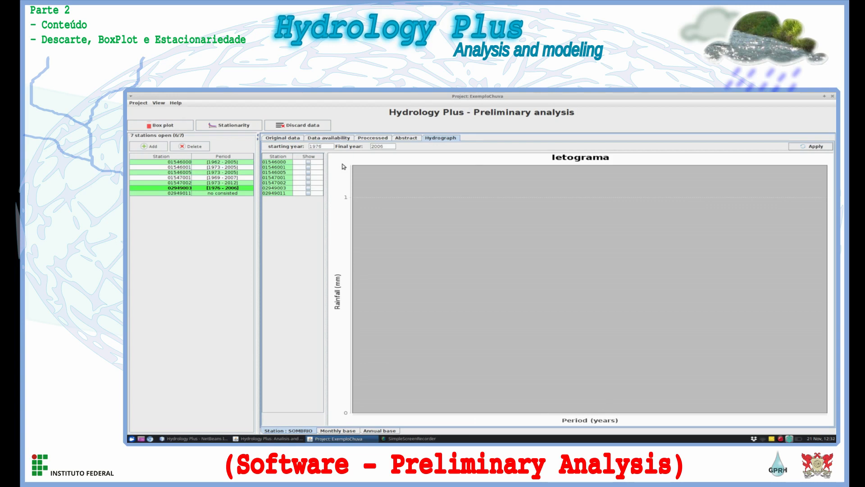
pyautogui.click(309, 163)
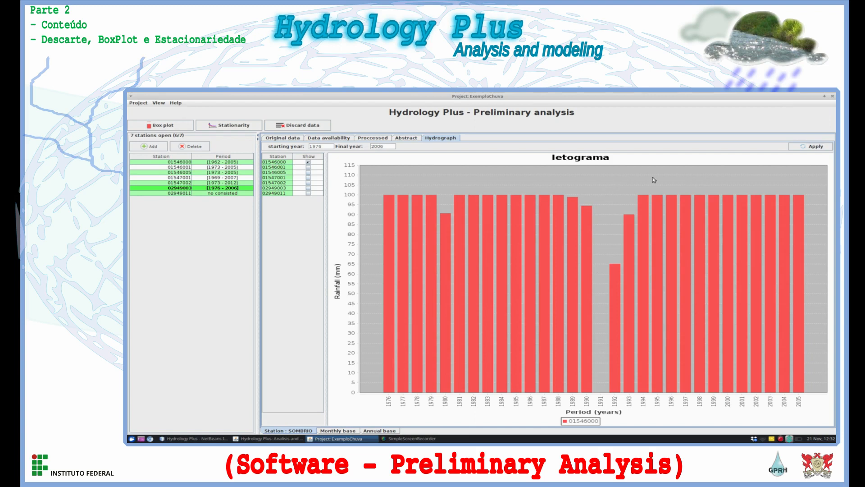
pyautogui.click(308, 172)
pyautogui.click(308, 178)
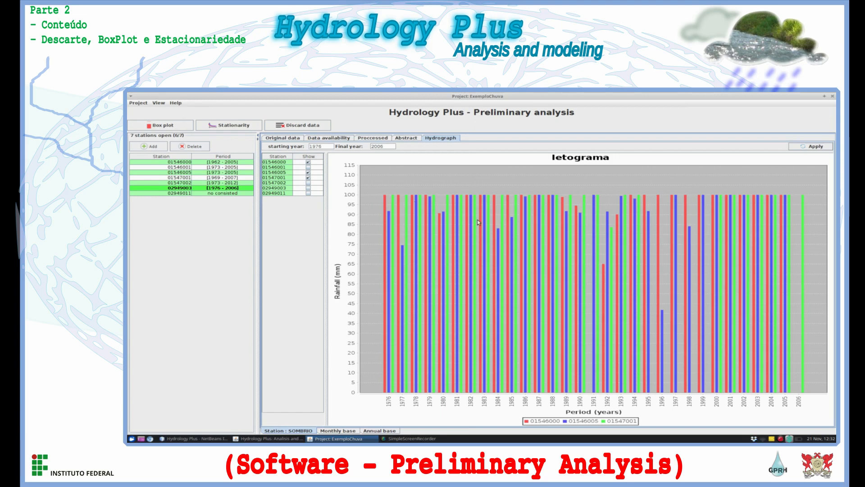
pyautogui.click(308, 183)
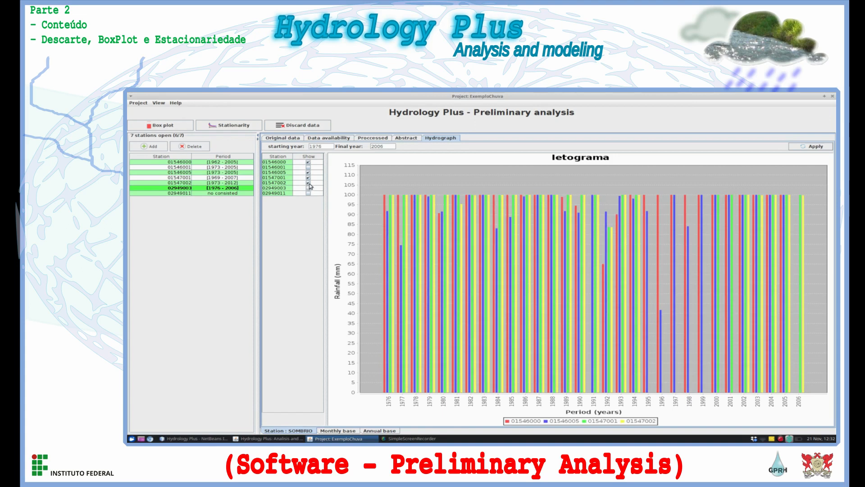
pyautogui.click(308, 183)
pyautogui.click(309, 178)
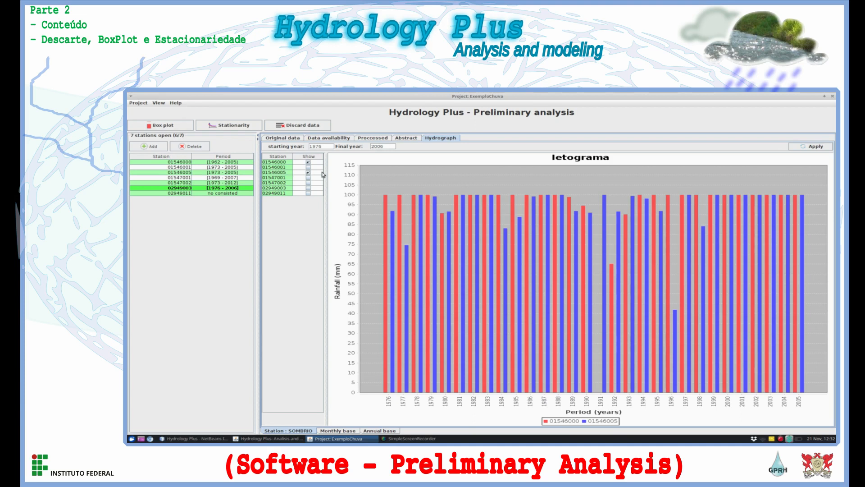
# - Open the streamflow project ExemploVideoAula through project management
pyautogui.click(142, 104)
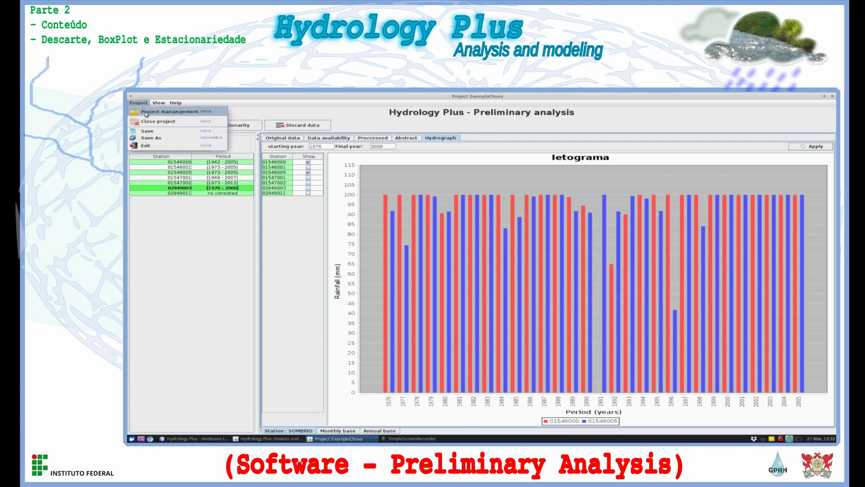
pyautogui.click(145, 113)
pyautogui.click(458, 272)
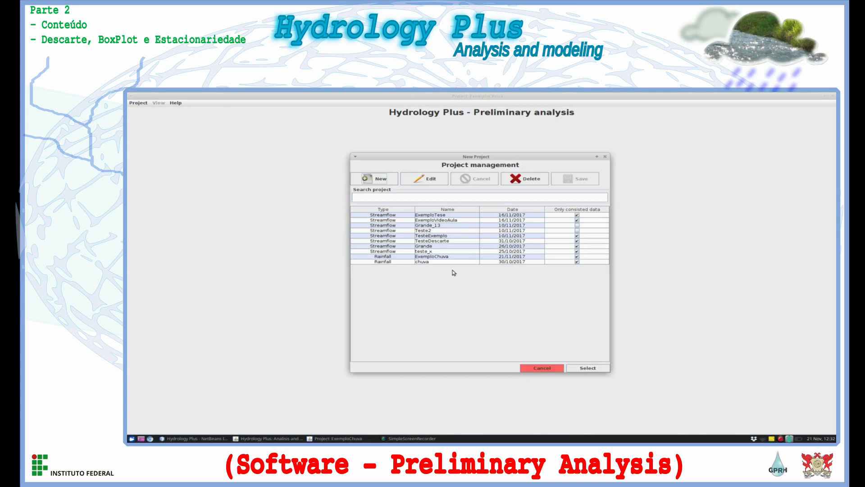
pyautogui.click(483, 222)
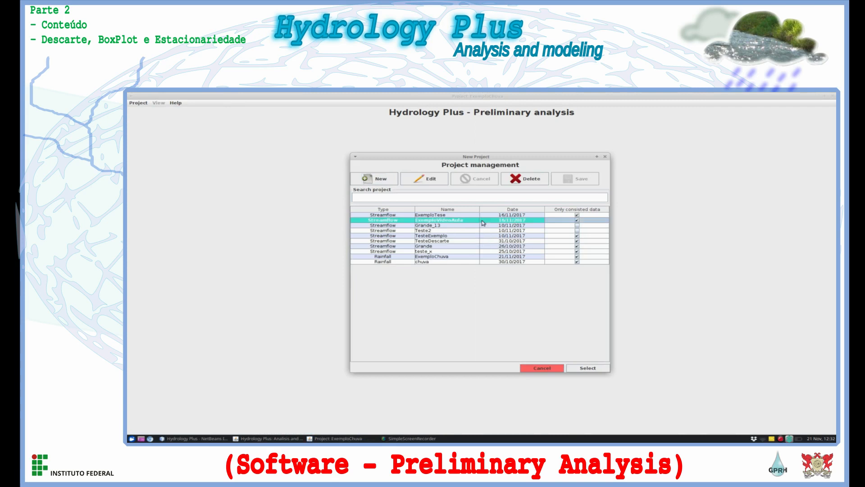
pyautogui.click(587, 370)
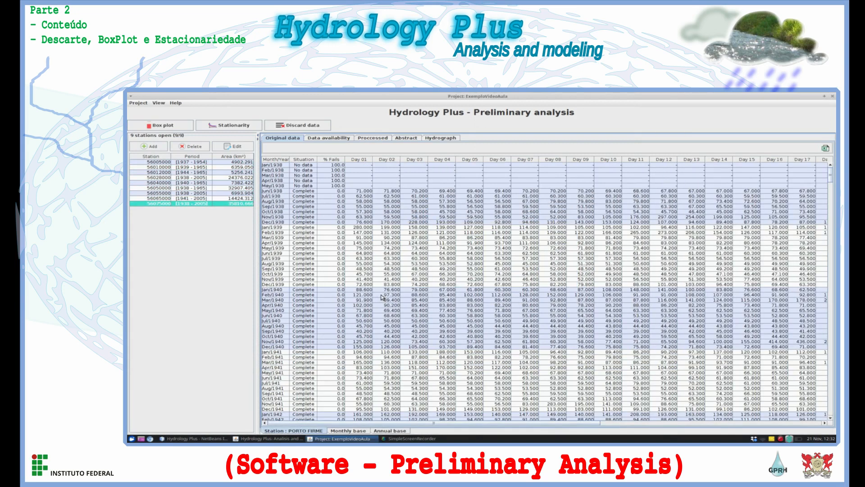
# - Review the data availability, processed data and abstract of the streamflow project's selected station
pyautogui.click(340, 140)
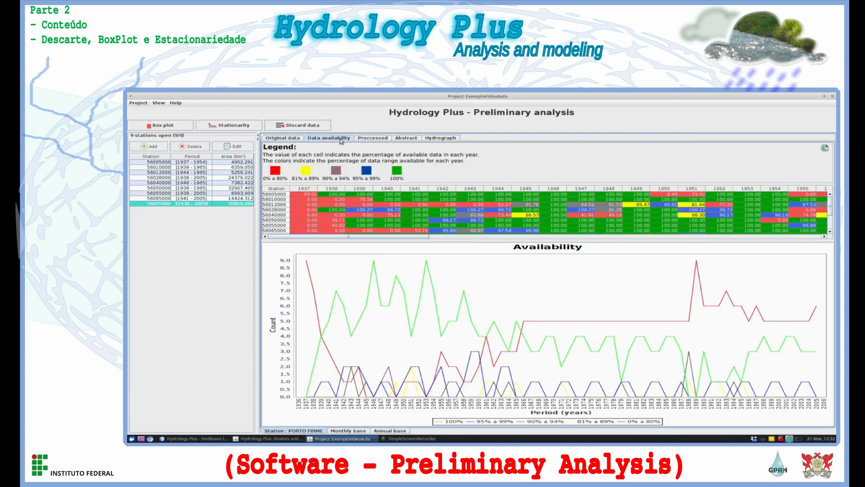
pyautogui.click(368, 138)
pyautogui.click(401, 139)
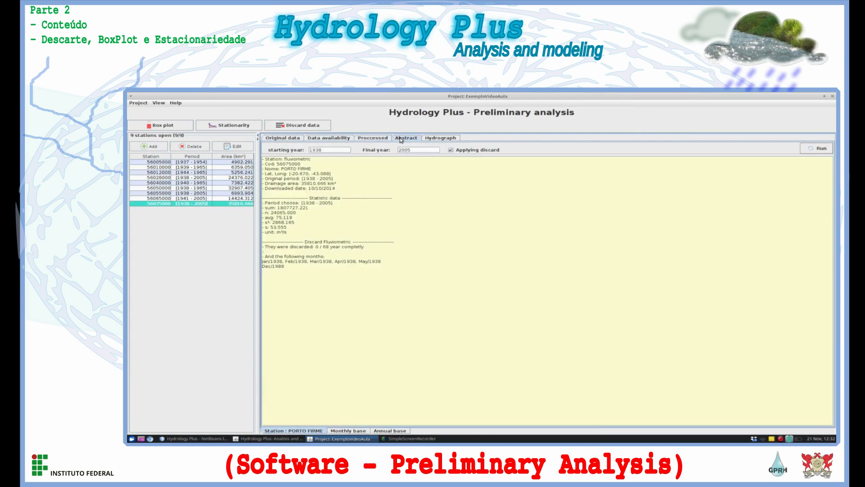
# - Plot stations 56005000 and 56050000 in the hydrograph as specific streamflow
pyautogui.click(429, 140)
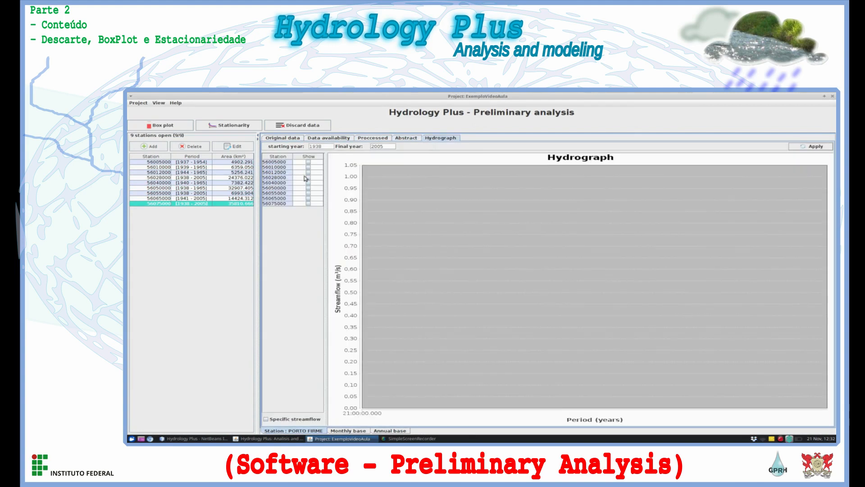
pyautogui.click(309, 162)
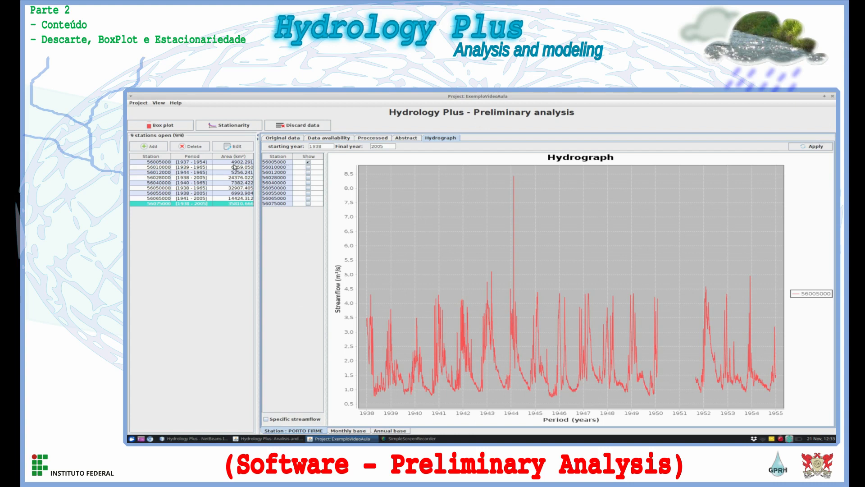
pyautogui.click(308, 188)
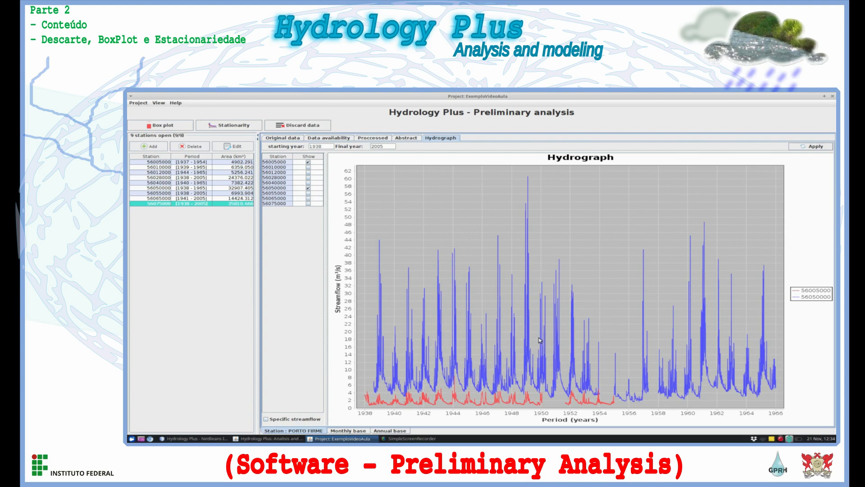
pyautogui.click(266, 419)
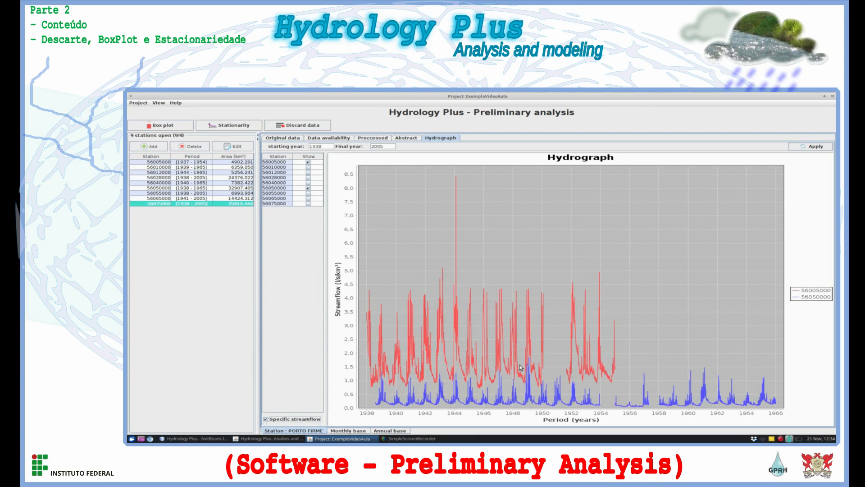
# - Check station 56050000's drainage area in its edit form and cancel without changing it
pyautogui.moveTo(507, 375)
pyautogui.click(243, 148)
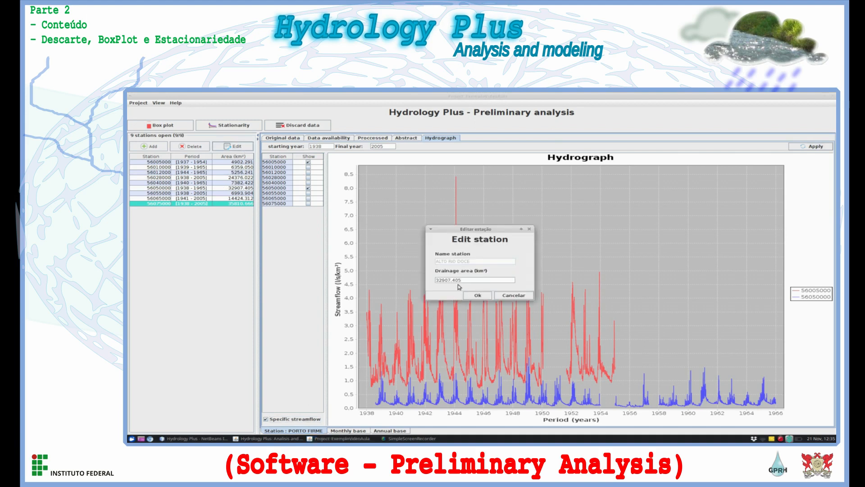
pyautogui.click(511, 296)
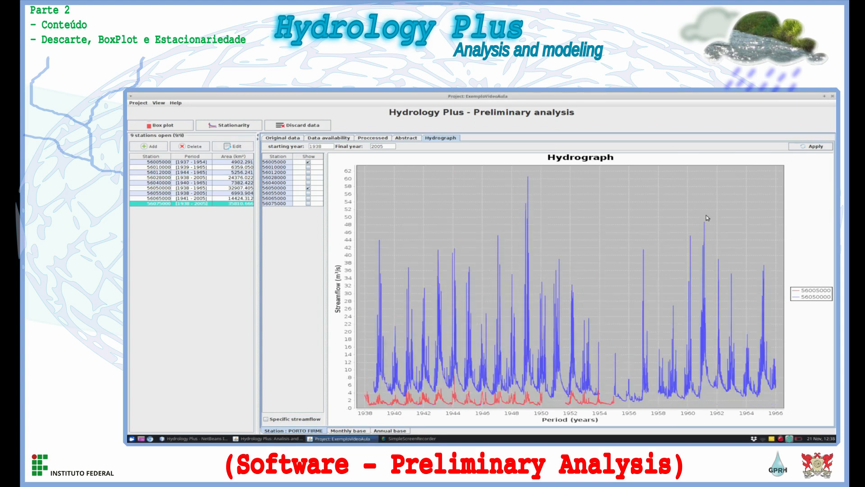
# - Zoom into parts of the 1940s peaks in the hydrograph and restore the full range
pyautogui.doubleClick(311, 147)
pyautogui.moveTo(421, 239); pyautogui.dragTo(490, 309)
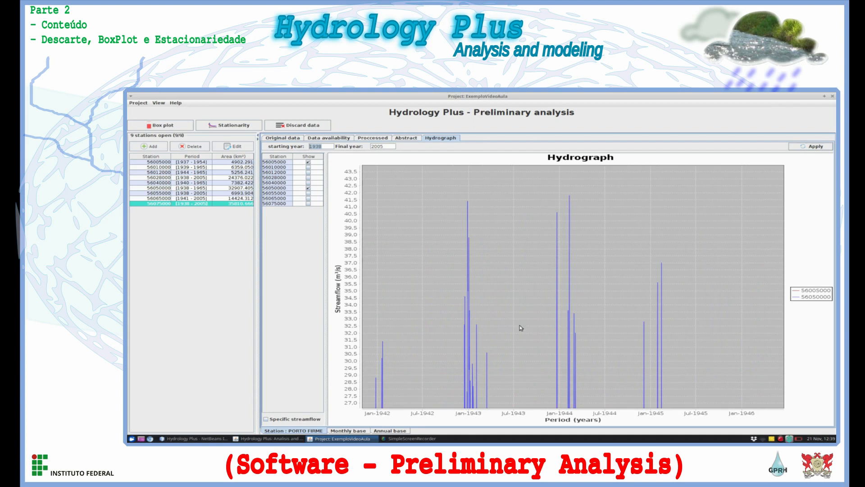
pyautogui.moveTo(560, 342); pyautogui.dragTo(498, 284)
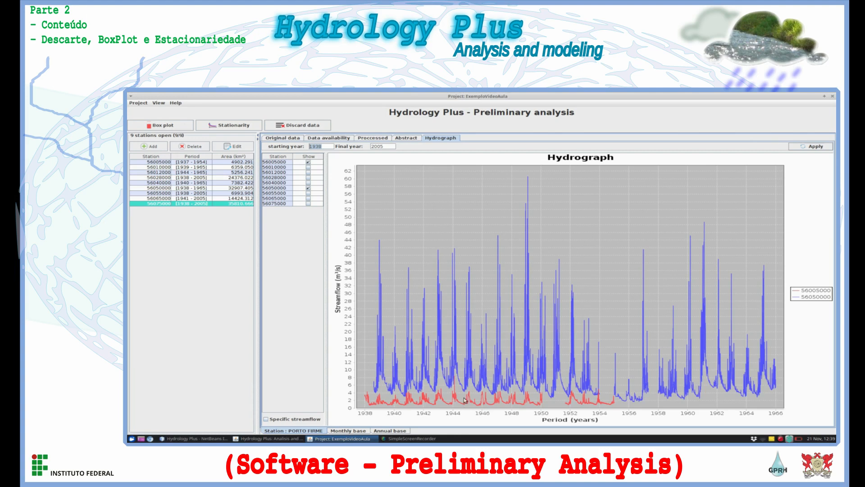
pyautogui.click(326, 146)
pyautogui.moveTo(326, 147); pyautogui.dragTo(305, 148)
pyautogui.moveTo(450, 311); pyautogui.dragTo(492, 381)
pyautogui.moveTo(446, 339); pyautogui.dragTo(475, 392)
pyautogui.moveTo(419, 330); pyautogui.dragTo(481, 396)
pyautogui.moveTo(435, 348); pyautogui.dragTo(422, 335)
# - Limit the hydrograph to the period from 1944 to 1946
pyautogui.write('1944')
pyautogui.doubleClick(376, 146)
pyautogui.write('194')
pyautogui.click(810, 148)
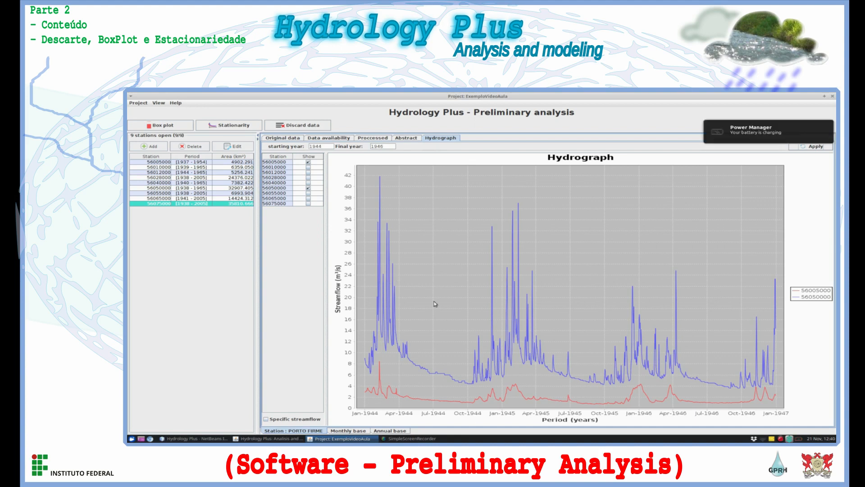
# - Show the monthly base table by year, widen its Total (month) column, and select the January row
pyautogui.click(348, 430)
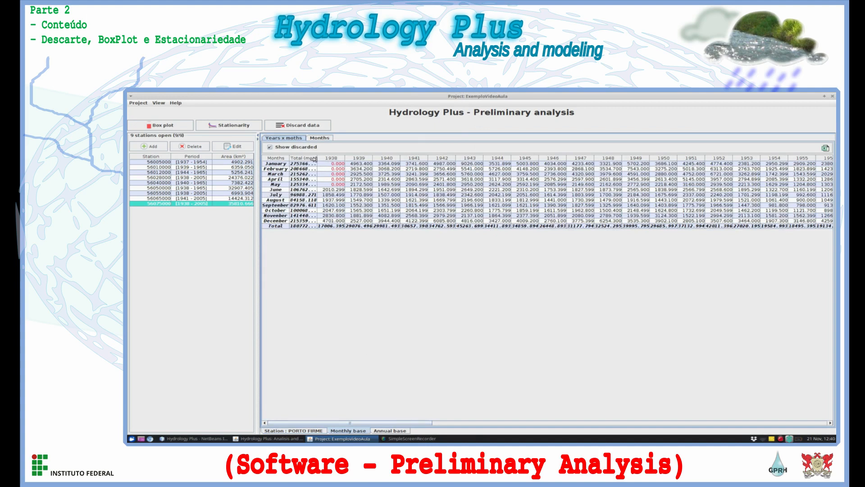
pyautogui.moveTo(317, 160); pyautogui.dragTo(337, 163)
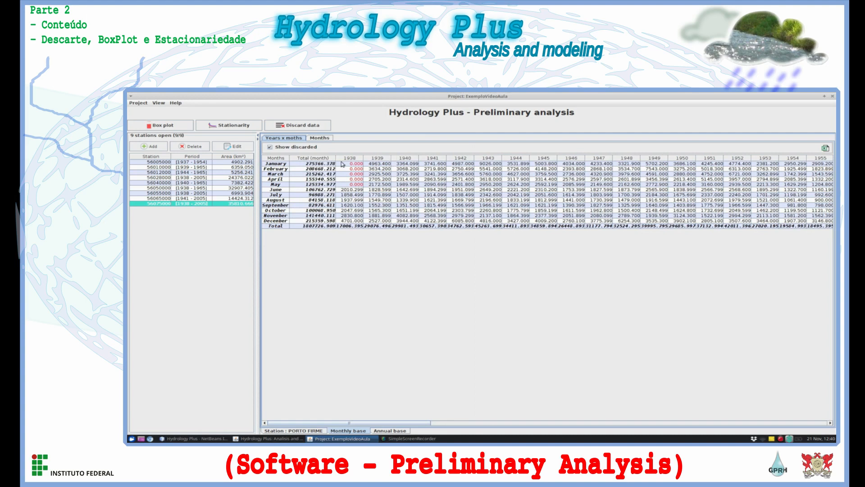
pyautogui.click(285, 164)
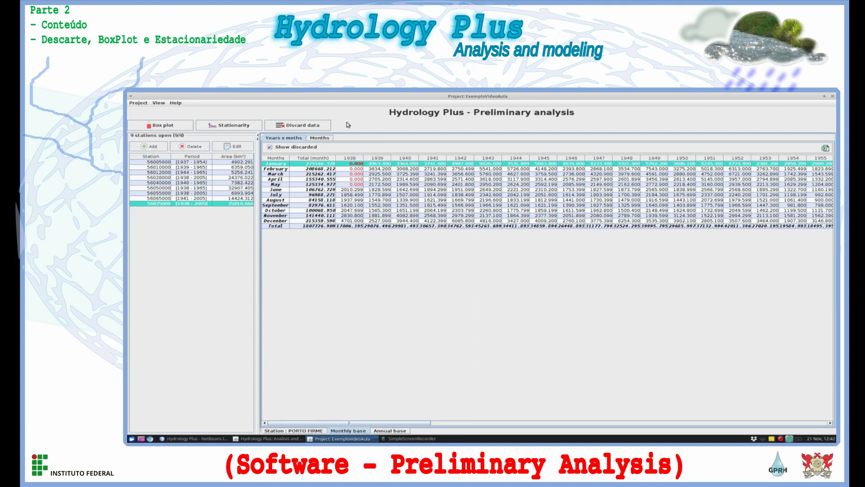
# - Show the month-by-month list of totals and read the legend explaining the asterisk
pyautogui.click(327, 140)
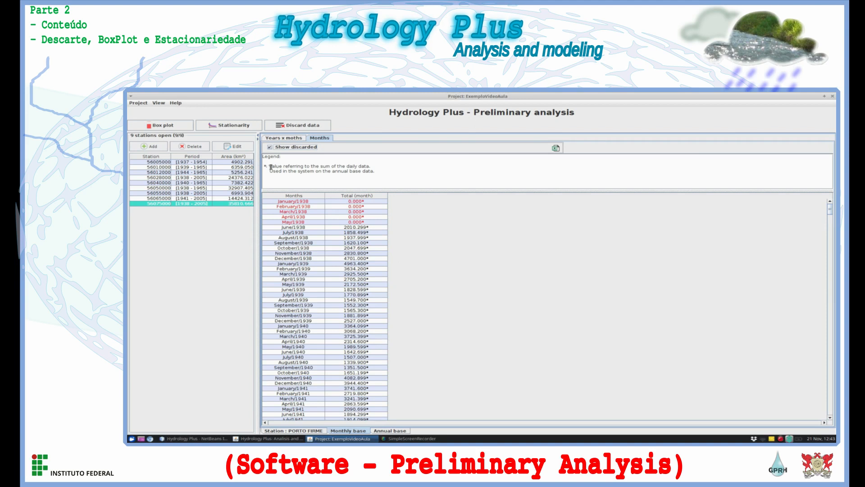
pyautogui.moveTo(271, 167); pyautogui.dragTo(374, 166)
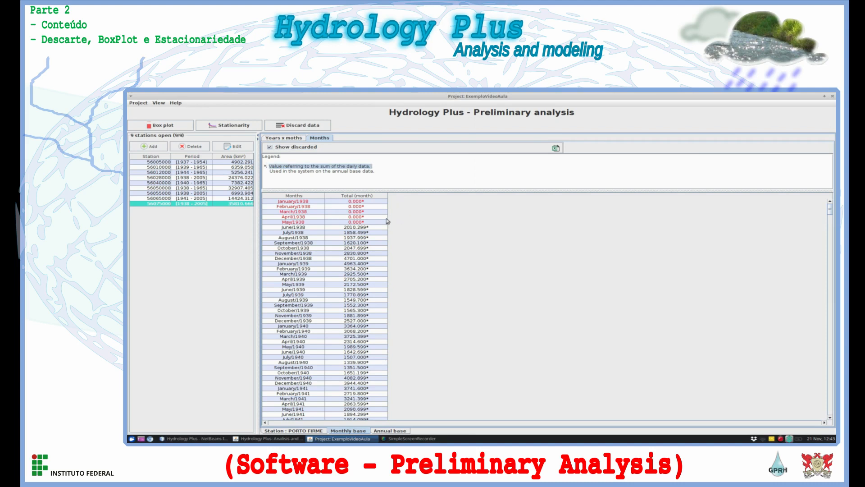
pyautogui.click(376, 171)
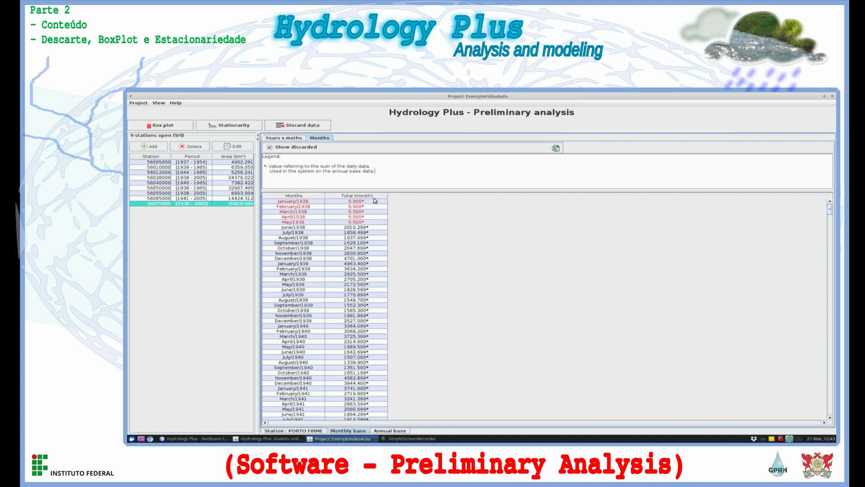
# - Close the current streamflow project and open the rainfall project ExemploChuva from project management
pyautogui.click(137, 104)
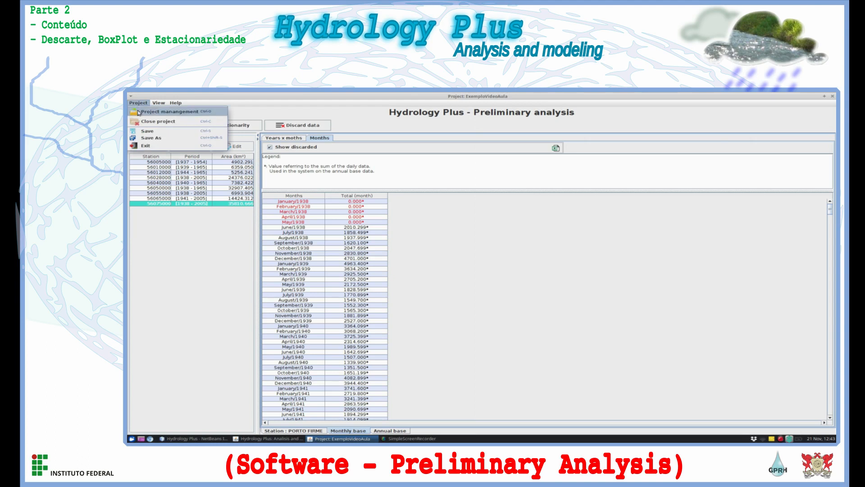
pyautogui.click(139, 112)
pyautogui.click(469, 274)
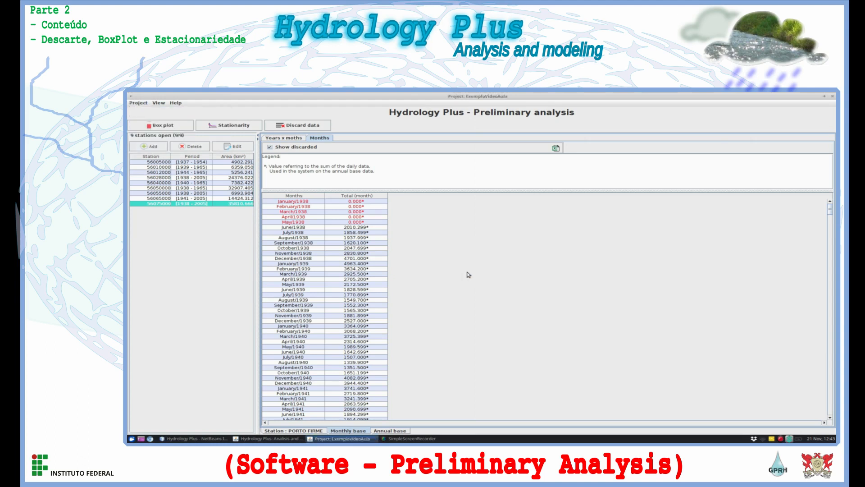
pyautogui.click(467, 256)
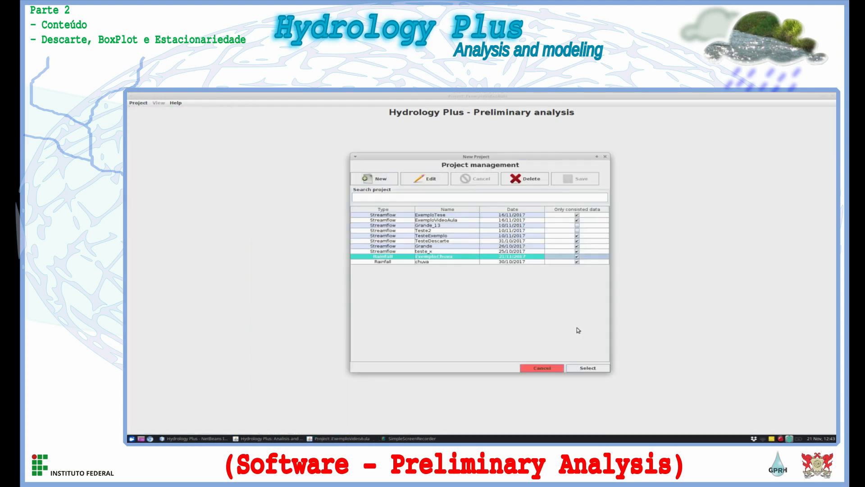
pyautogui.click(588, 368)
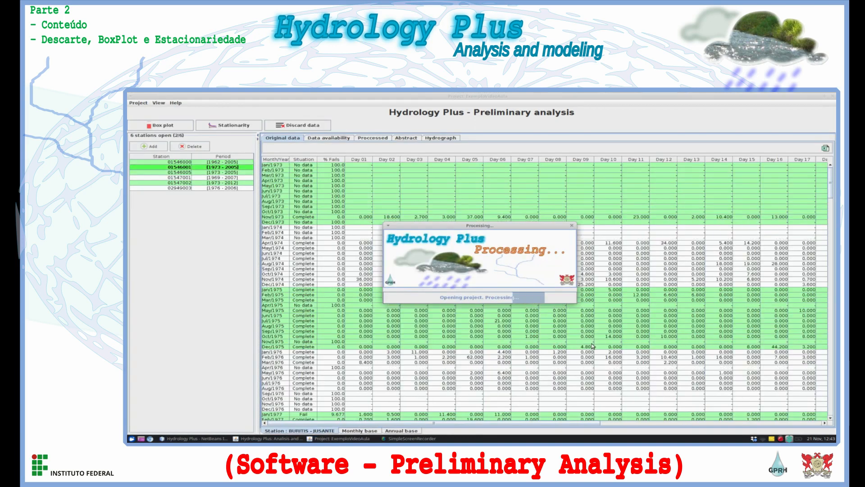
# - Show the monthly base by year for the SOMBRIO station and widen its Total (month) column
pyautogui.click(351, 431)
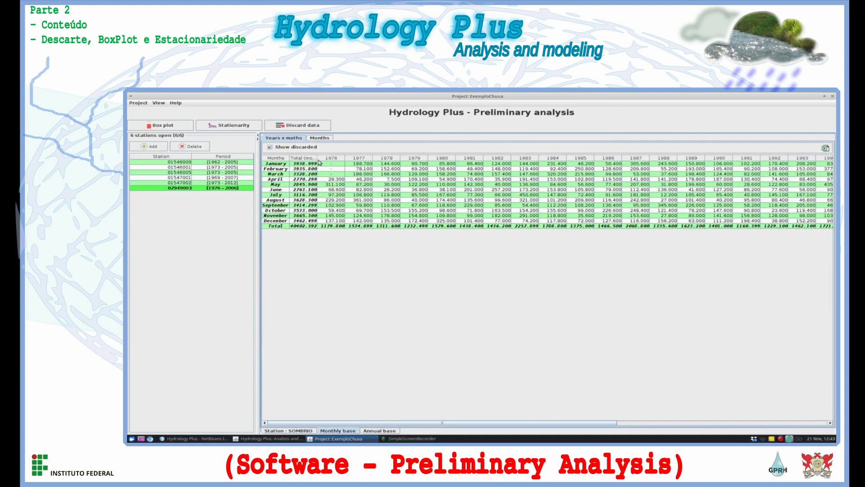
pyautogui.moveTo(318, 159); pyautogui.dragTo(338, 159)
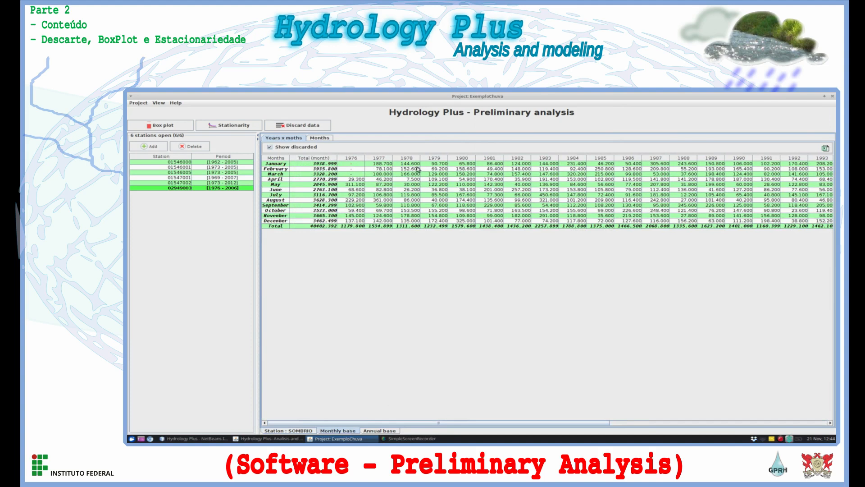
# - Show the month-by-month rainfall totals and look through the list from 1976 into the 1990s and back
pyautogui.click(320, 138)
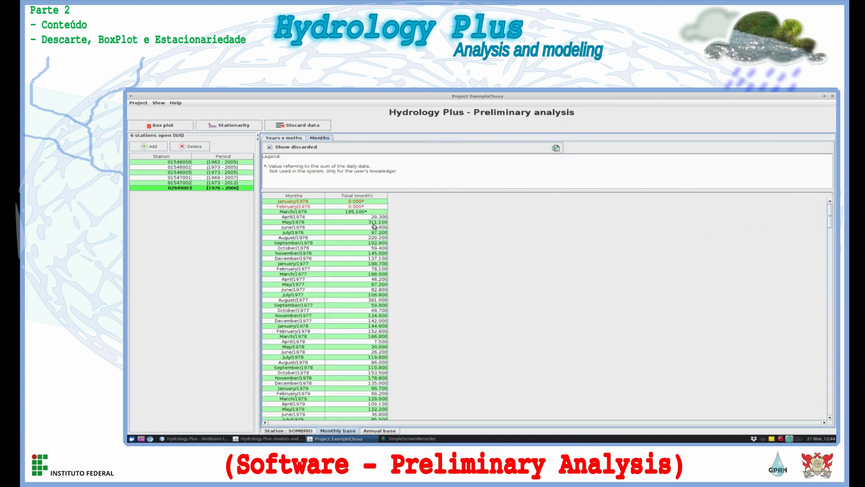
pyautogui.scroll(-2, 374, 227)
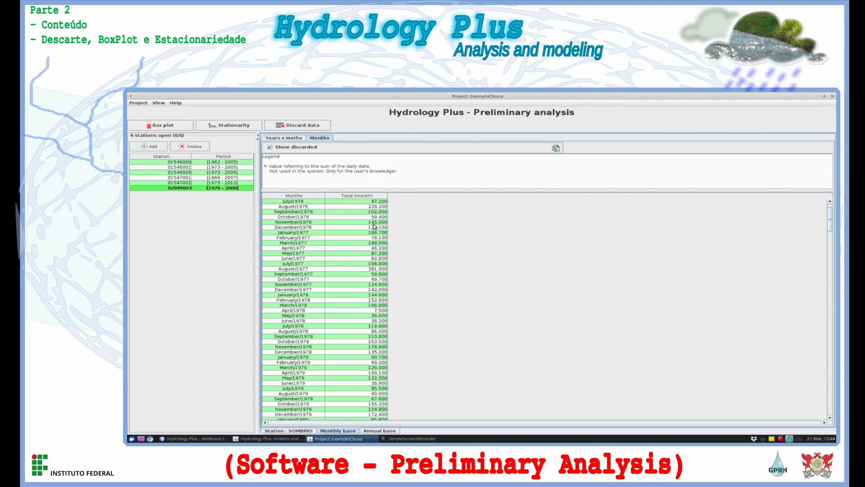
pyautogui.scroll(-17, 374, 227)
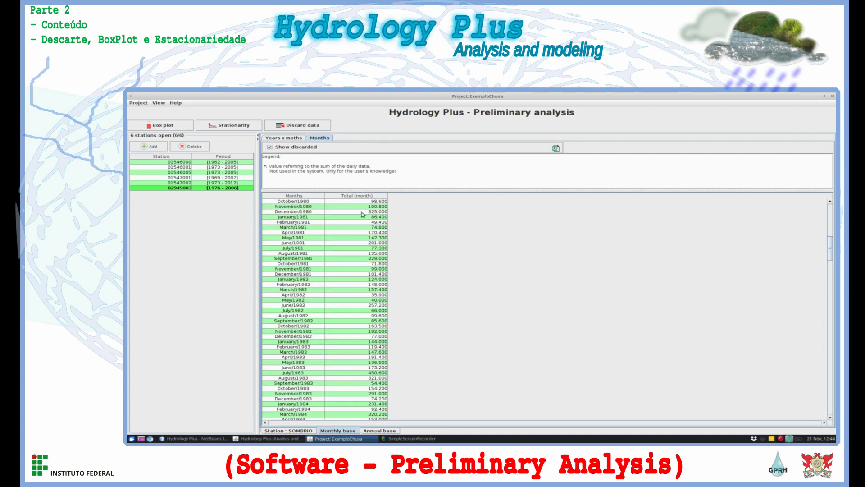
pyautogui.scroll(-20, 391, 291)
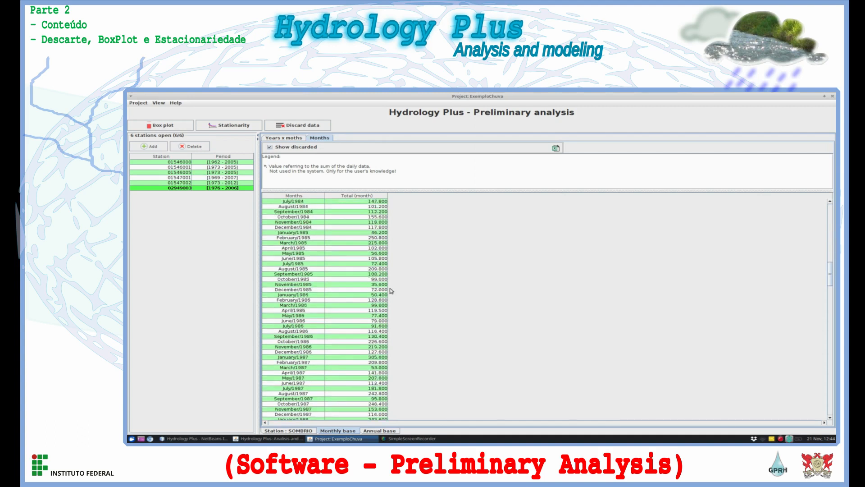
pyautogui.scroll(-20, 391, 291)
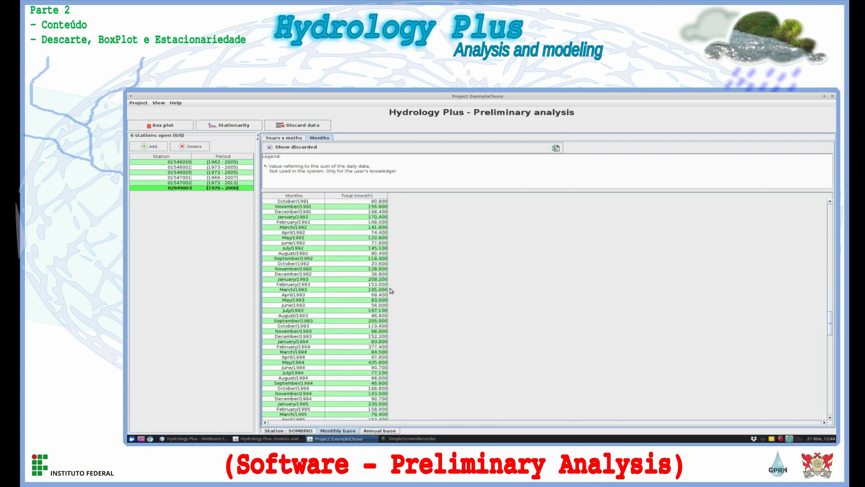
pyautogui.moveTo(829, 331); pyautogui.dragTo(817, 211)
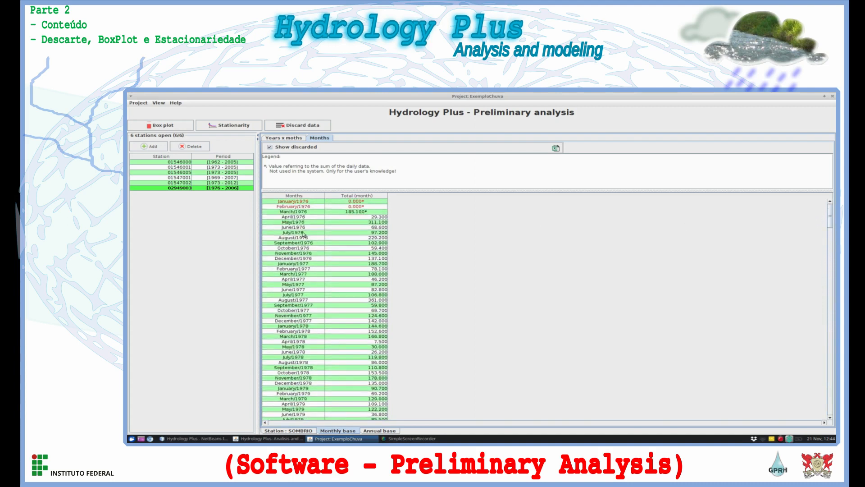
# - Select the March/1976 total and highlight the legend text explaining its asterisk
pyautogui.click(356, 213)
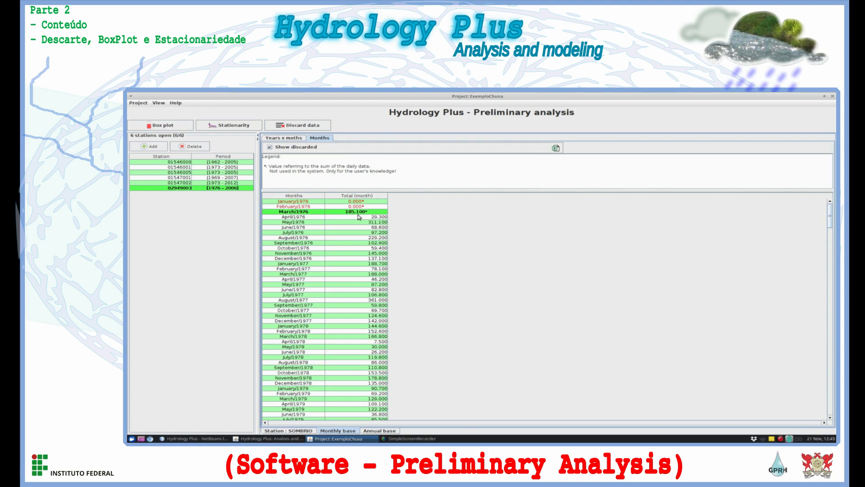
pyautogui.moveTo(402, 173); pyautogui.dragTo(261, 166)
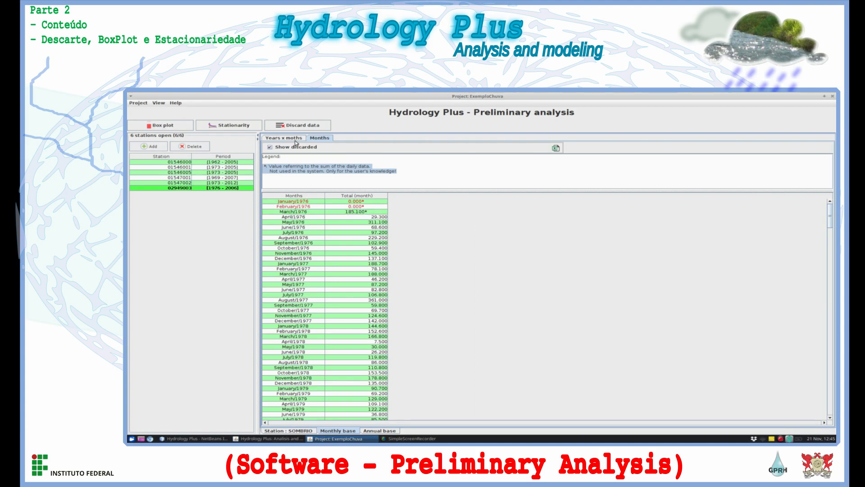
# - View the station's annual base and return to the monthly base arranged by years and months
pyautogui.click(379, 430)
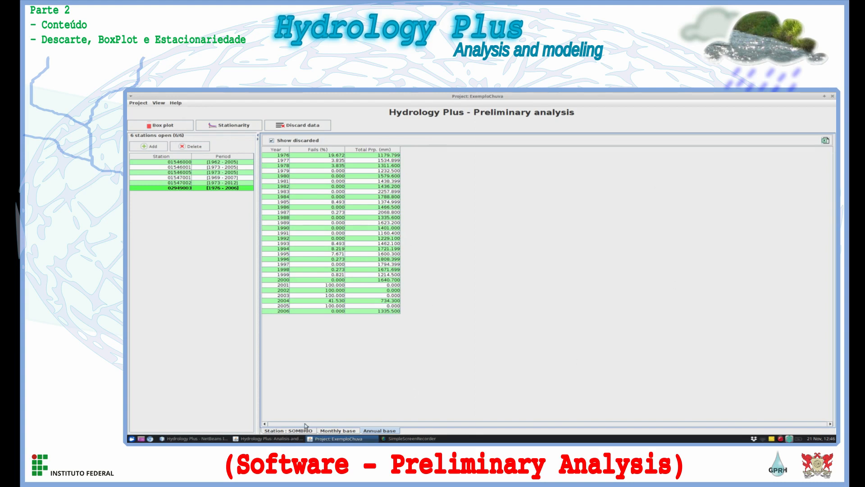
pyautogui.click(339, 431)
pyautogui.click(345, 432)
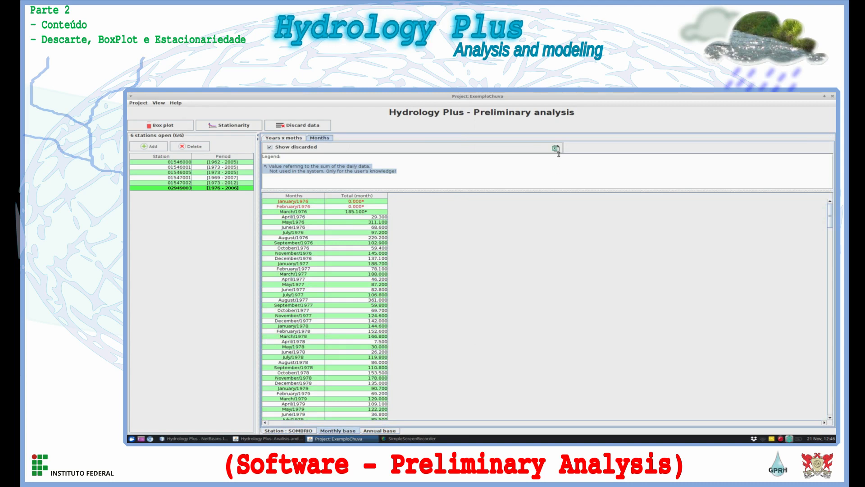
pyautogui.click(300, 138)
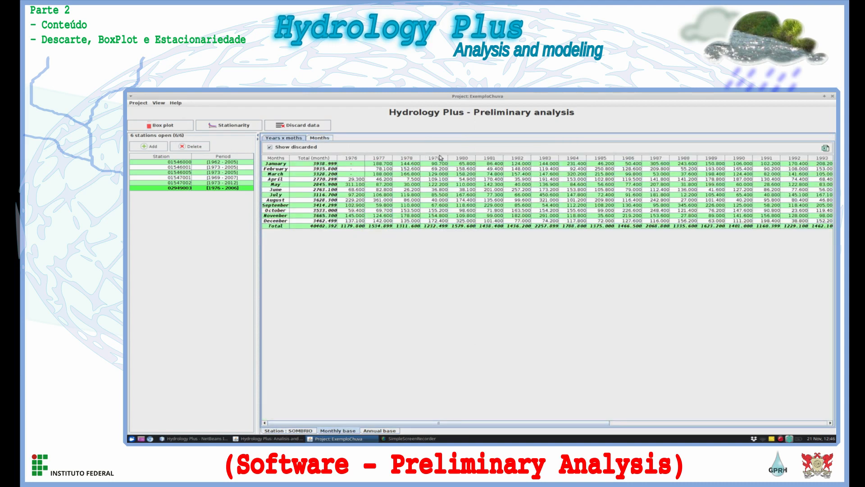
# - Export the years-by-months table to the Desktop as exportarTeste
pyautogui.click(825, 150)
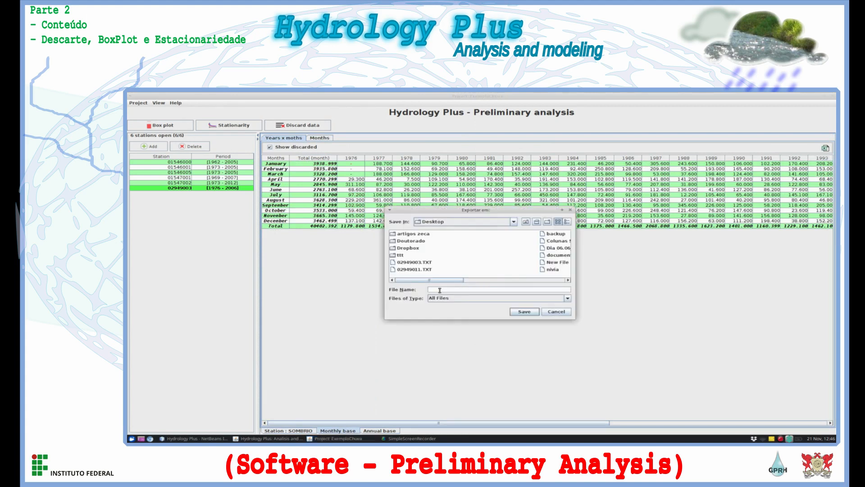
pyautogui.write('exporta')
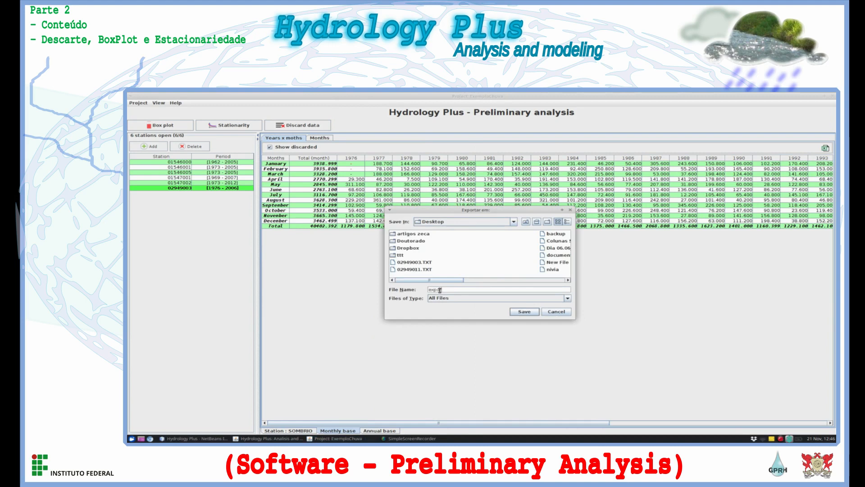
pyautogui.write('rTeste')
pyautogui.click(526, 222)
pyautogui.click(414, 234)
pyautogui.click(524, 313)
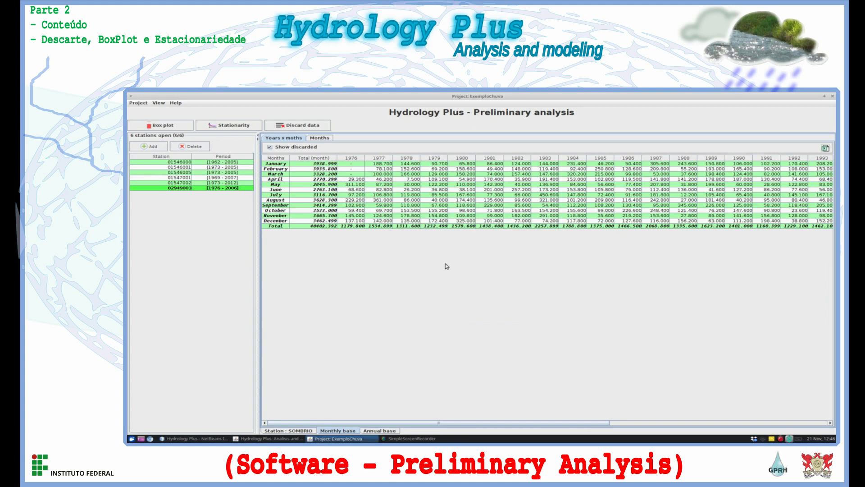
# - Locate exportarTeste.xls on the desktop, move its icon to a free spot, and switch back to Hydrology Plus
pyautogui.click(141, 438)
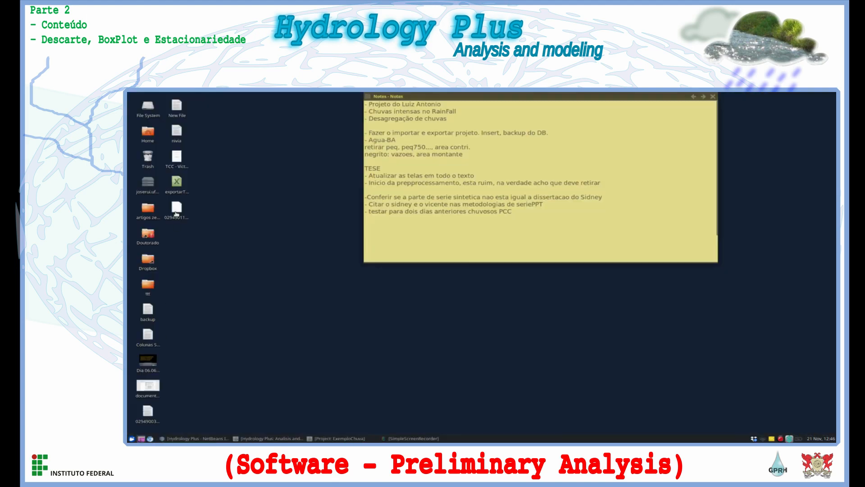
pyautogui.click(177, 185)
pyautogui.moveTo(177, 186); pyautogui.dragTo(226, 219)
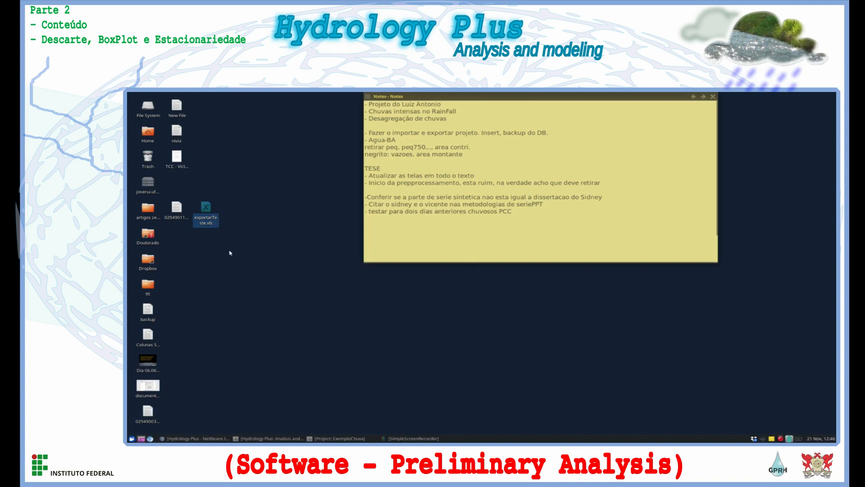
pyautogui.hotkey('alt', 'Tab')
pyautogui.hotkey('alt', 'Tab')
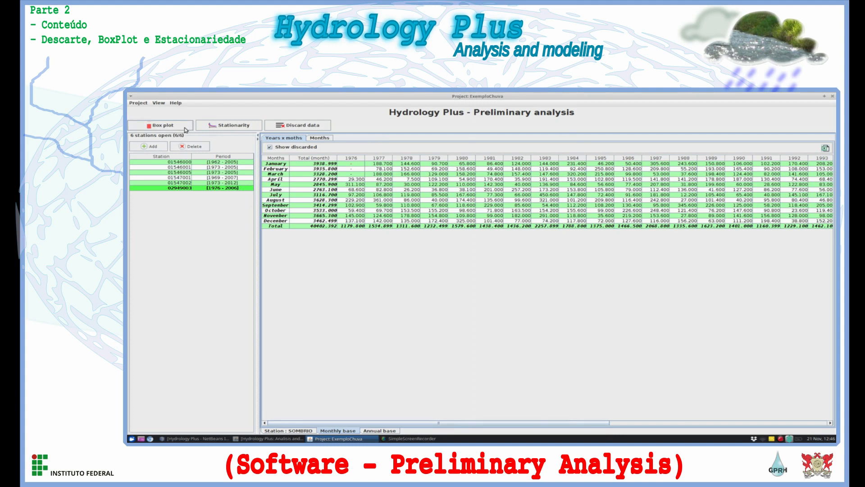
# - Close the rainfall project and open the streamflow project ExemploVideoAula
pyautogui.click(140, 103)
pyautogui.click(222, 128)
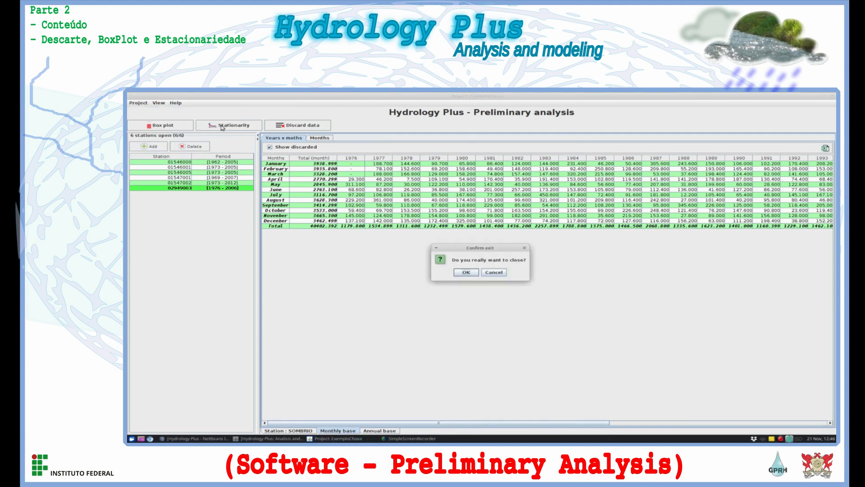
pyautogui.click(467, 274)
pyautogui.click(478, 220)
pyautogui.click(581, 371)
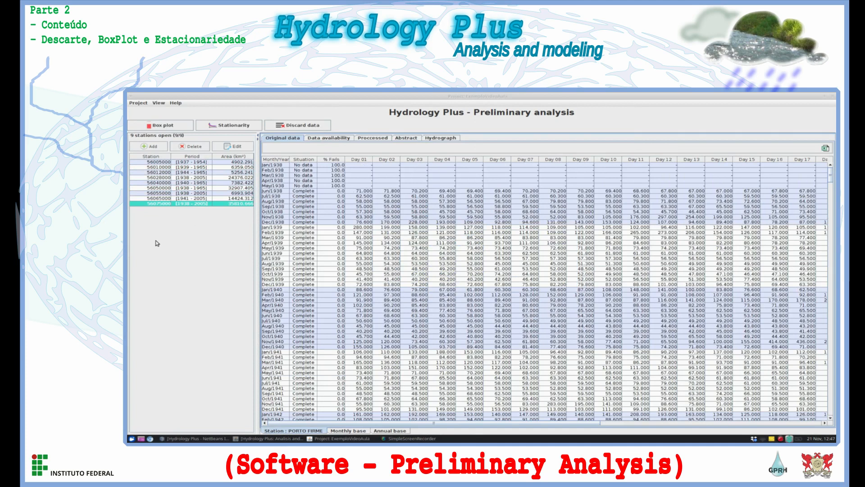
# - Open the box plot of all stations and examine the status of the FAZENDA DO RETIRO station
pyautogui.click(173, 128)
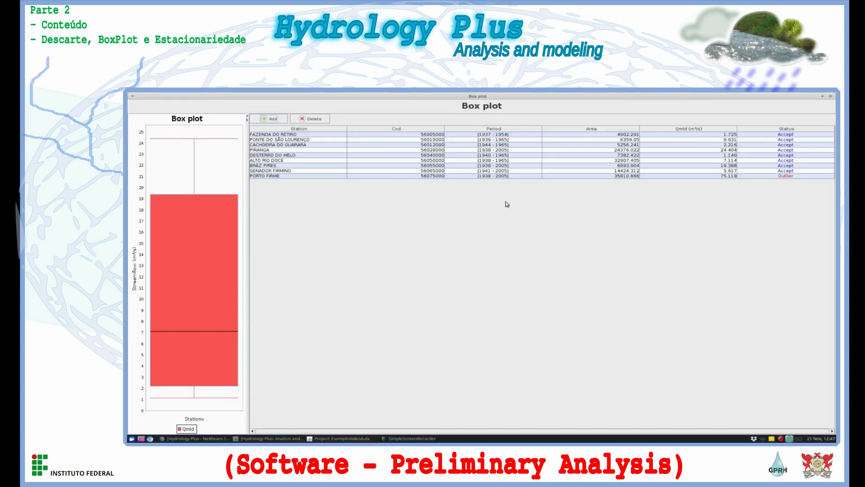
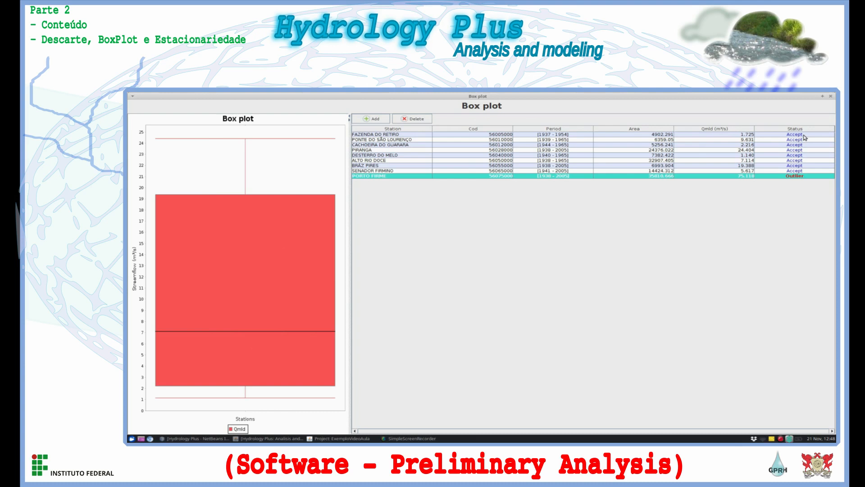
pyautogui.click(739, 135)
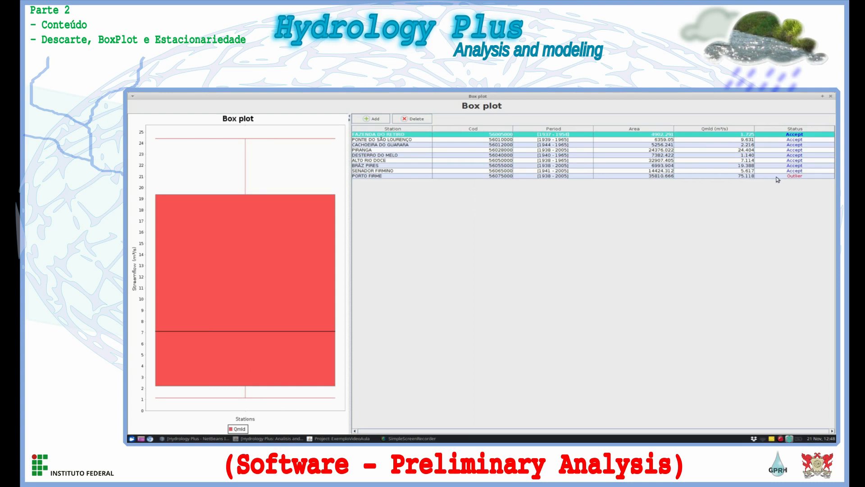
# - Delete the outlier station PORTO FIRME from the box plot
pyautogui.click(396, 176)
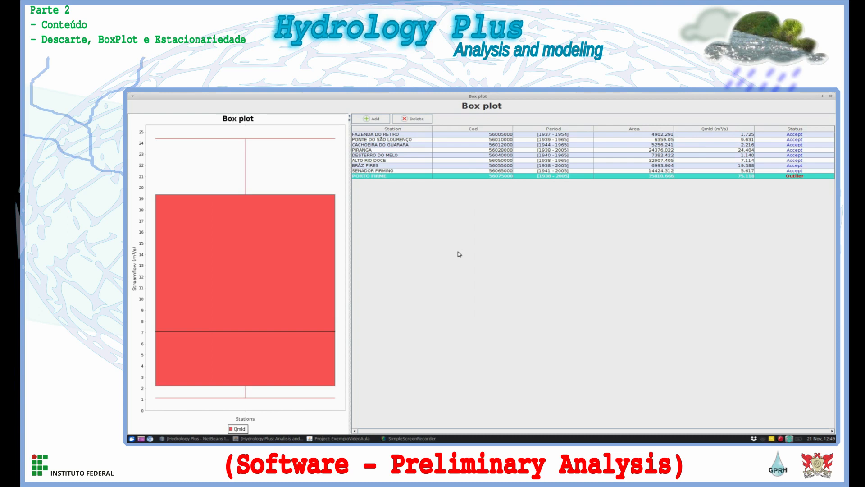
pyautogui.click(416, 119)
pyautogui.click(476, 275)
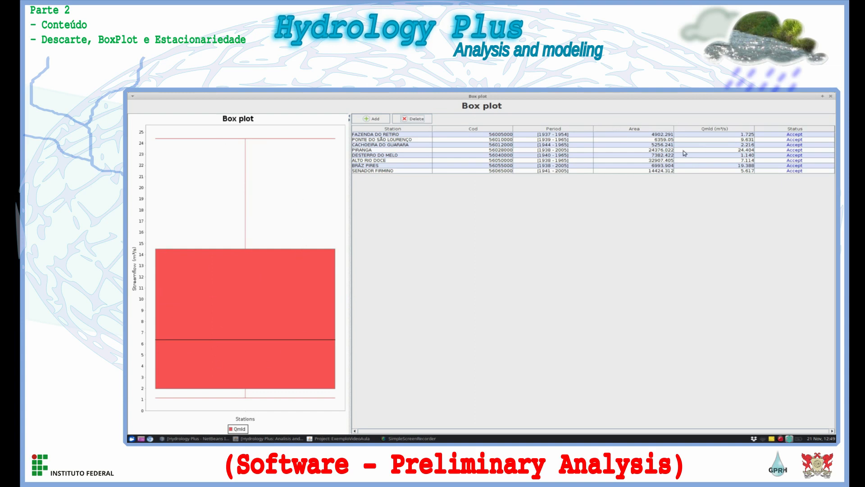
# - Check the status of each remaining station in the box plot table, from FAZENDA DO RETIRO to SENADOR FIRMINO
pyautogui.click(806, 135)
pyautogui.click(801, 139)
pyautogui.click(799, 145)
pyautogui.click(799, 149)
pyautogui.click(799, 155)
pyautogui.click(798, 161)
pyautogui.click(798, 166)
pyautogui.click(797, 170)
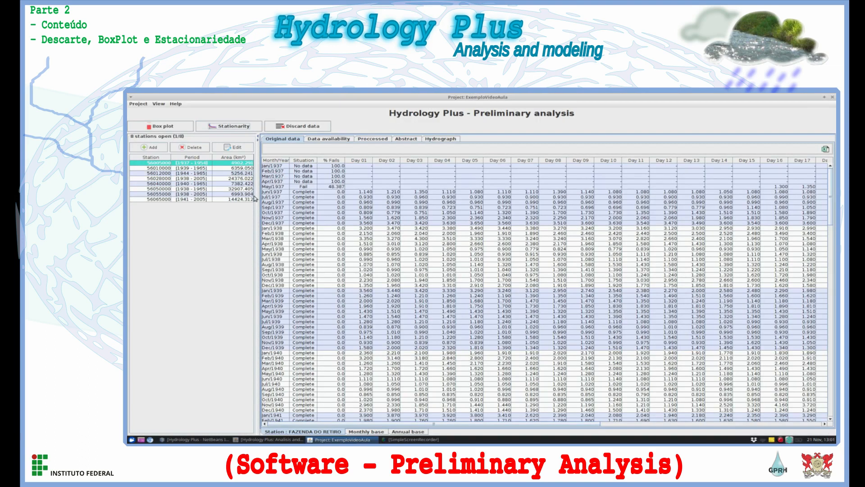
# - Go through the first stations in the list, reselect station 56005000, and open its Stationarity analysis
pyautogui.click(200, 168)
pyautogui.click(205, 173)
pyautogui.click(204, 179)
pyautogui.click(205, 174)
pyautogui.click(205, 169)
pyautogui.click(205, 164)
pyautogui.click(228, 126)
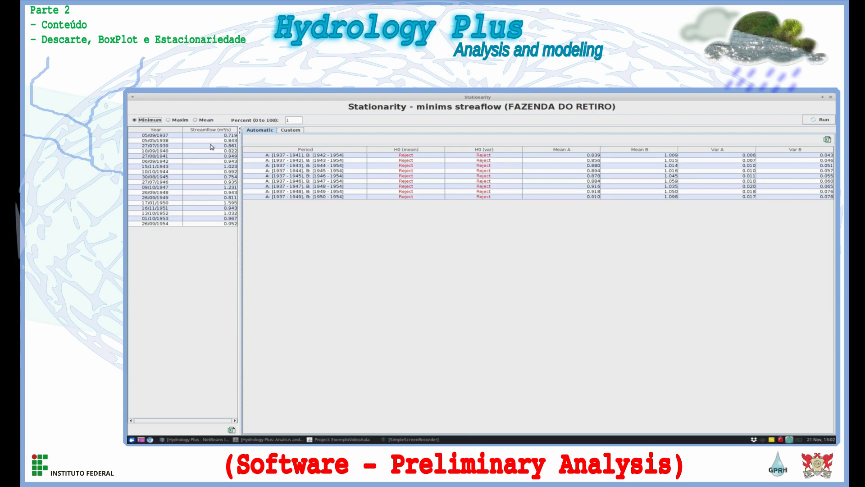
# - Run the stationarity test for FAZENDA DO RETIRO on the maximum streamflow and on the mean streamflow
pyautogui.click(292, 120)
pyautogui.click(825, 120)
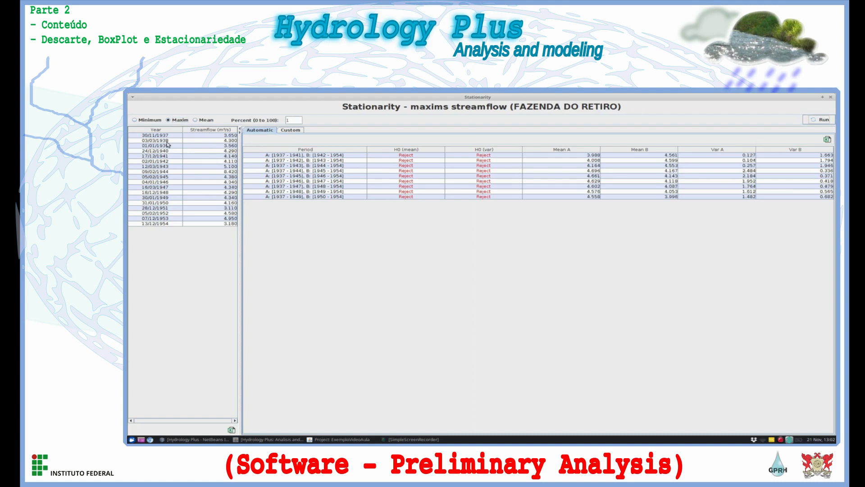
pyautogui.click(196, 120)
pyautogui.click(826, 121)
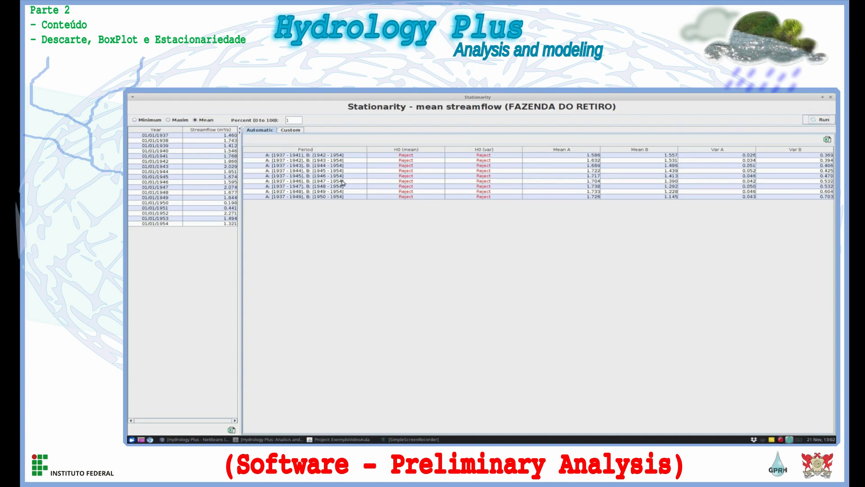
# - Examine the automatic test results for the period splits from A: [1937 - 1941] to A: [1937 - 1945]
pyautogui.click(285, 156)
pyautogui.click(285, 160)
pyautogui.click(286, 166)
pyautogui.click(287, 171)
pyautogui.click(290, 176)
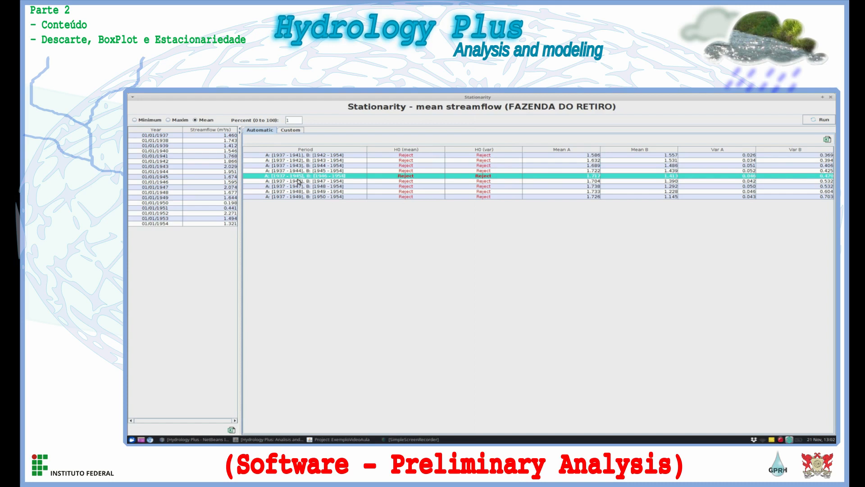
# - Compare the automatic test results of the period splits, going from A: [1937 - 1946] back to A: [1937 - 1943]
pyautogui.moveTo(304, 155); pyautogui.dragTo(310, 201)
pyautogui.click(320, 181)
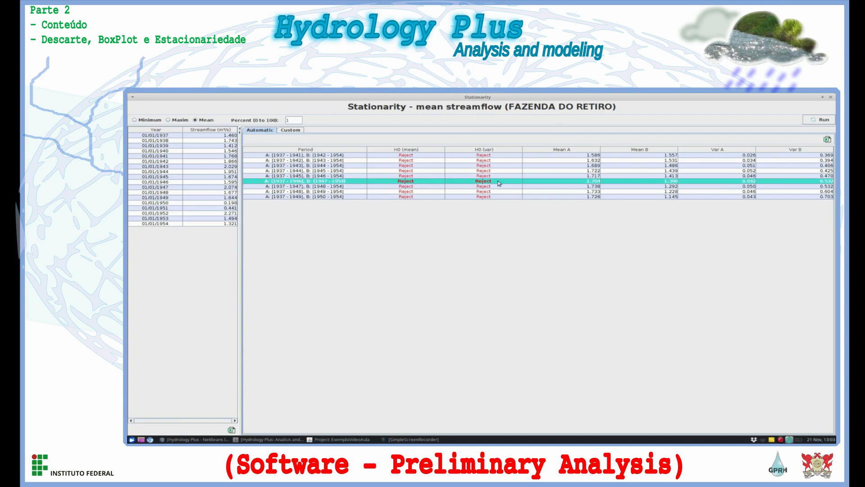
pyautogui.click(321, 177)
pyautogui.click(326, 170)
pyautogui.click(325, 165)
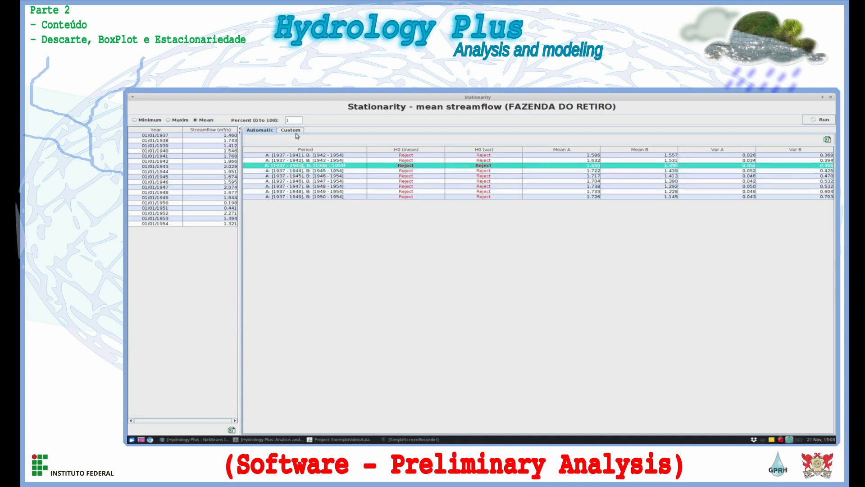
# - Switch to the custom stationarity test and set Period A to end in 1946
pyautogui.click(296, 131)
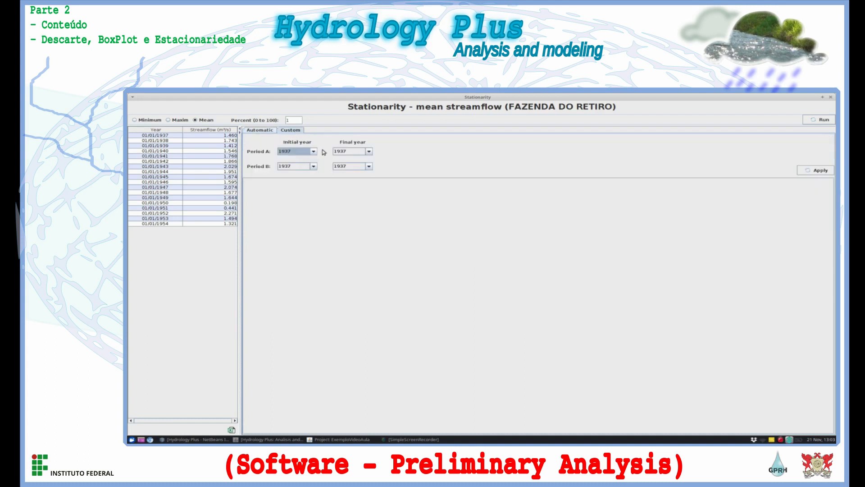
pyautogui.click(369, 152)
pyautogui.scroll(-2, 356, 185)
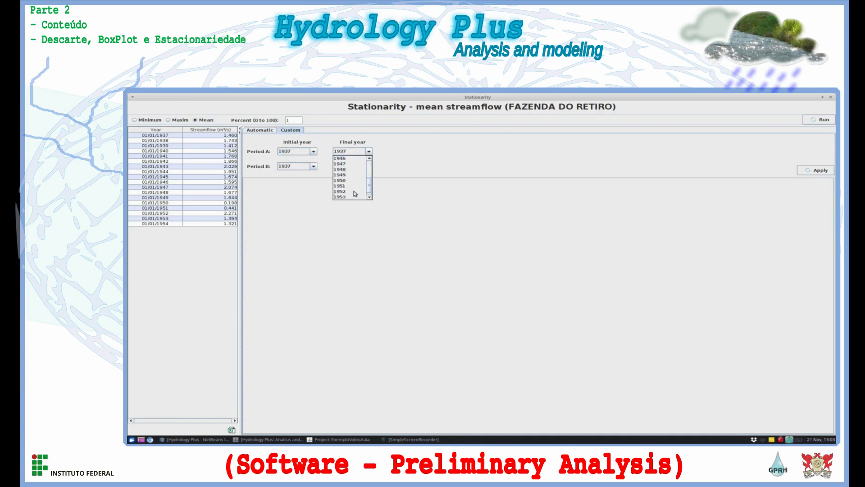
pyautogui.click(351, 175)
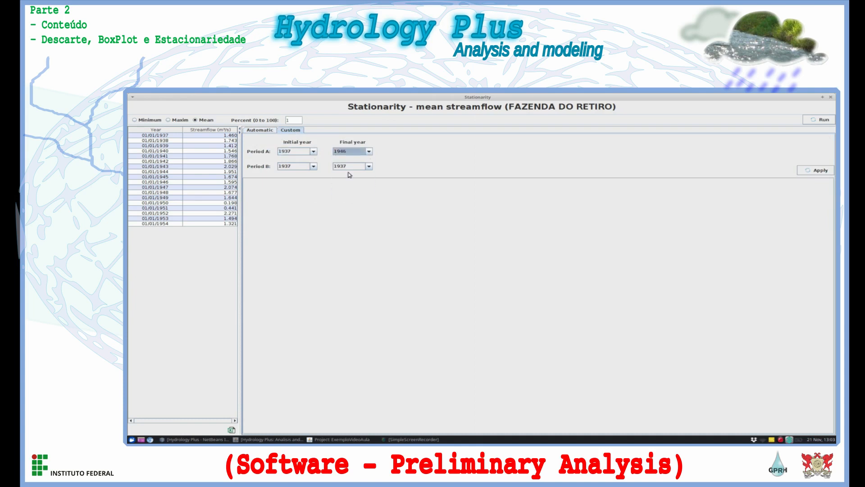
# - Set Period B to 1948 through 1954 and apply the custom stationarity test
pyautogui.click(313, 166)
pyautogui.scroll(-2, 295, 193)
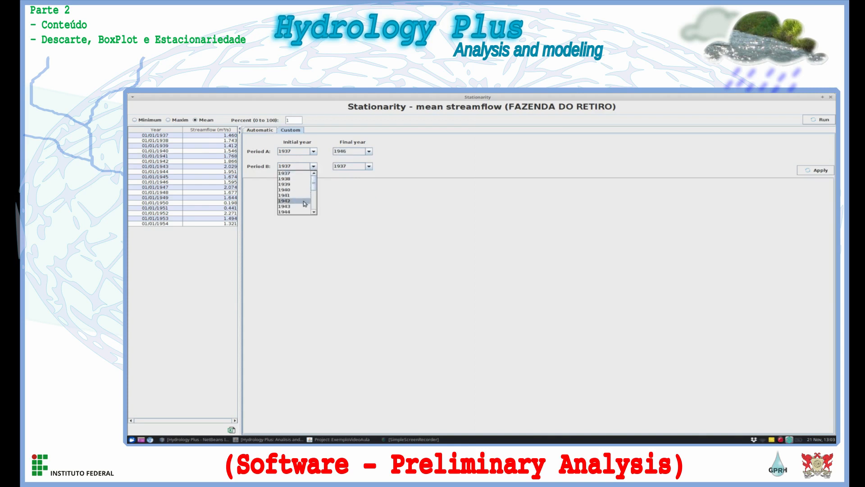
pyautogui.scroll(-1, 292, 203)
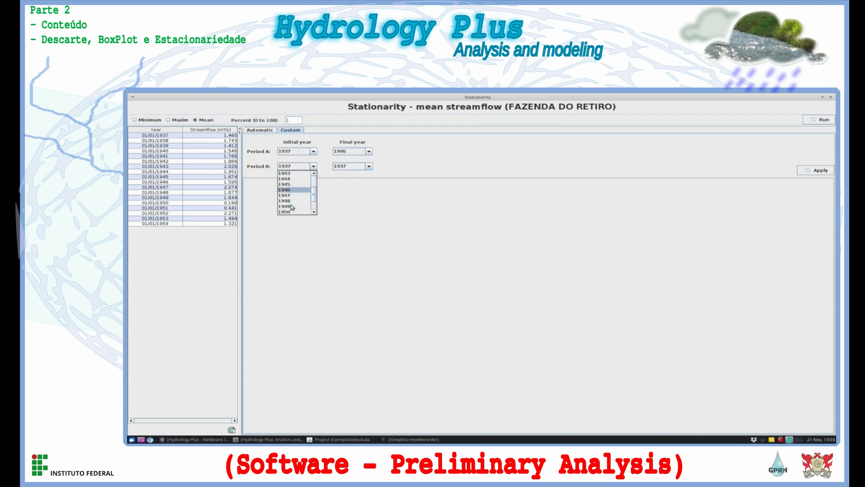
pyautogui.click(299, 200)
pyautogui.click(368, 168)
pyautogui.scroll(-3, 345, 198)
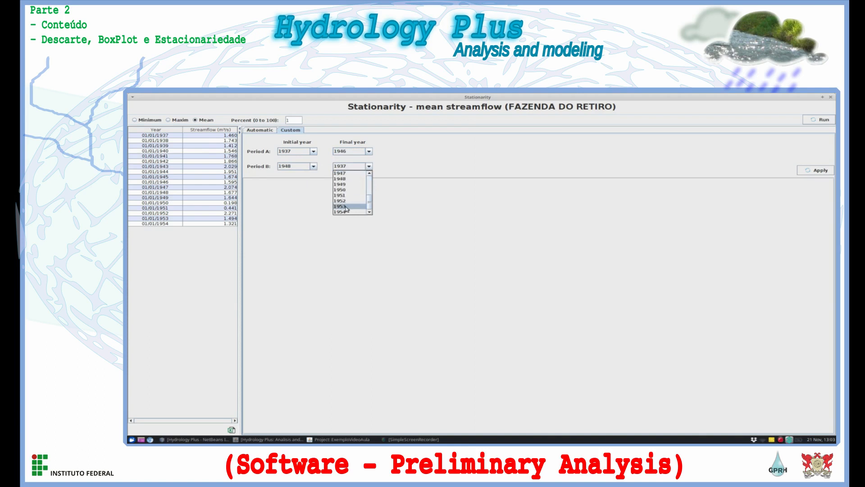
pyautogui.click(348, 211)
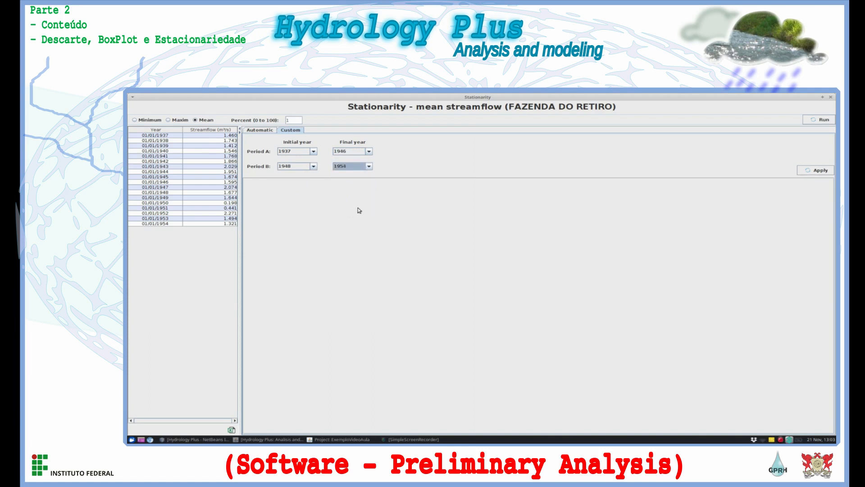
pyautogui.click(817, 170)
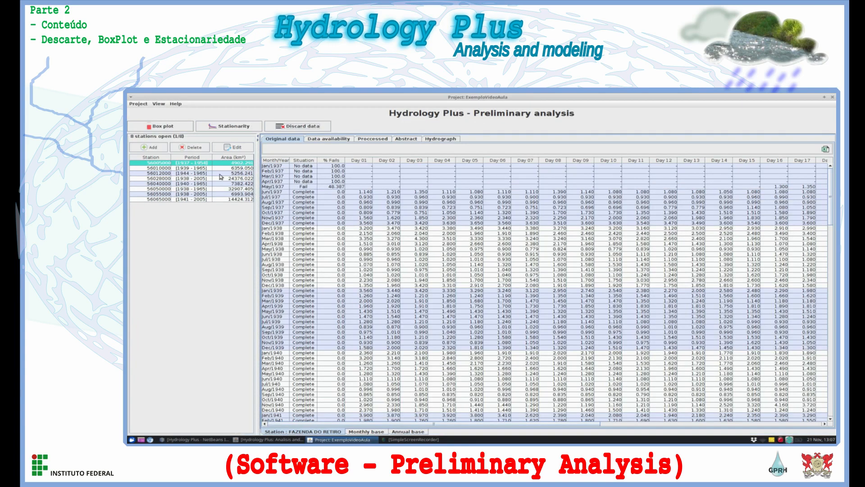
# - Open the Discard data settings for station 56005000, change the base to Monthly, and look through the monthly failure percentages
pyautogui.click(301, 127)
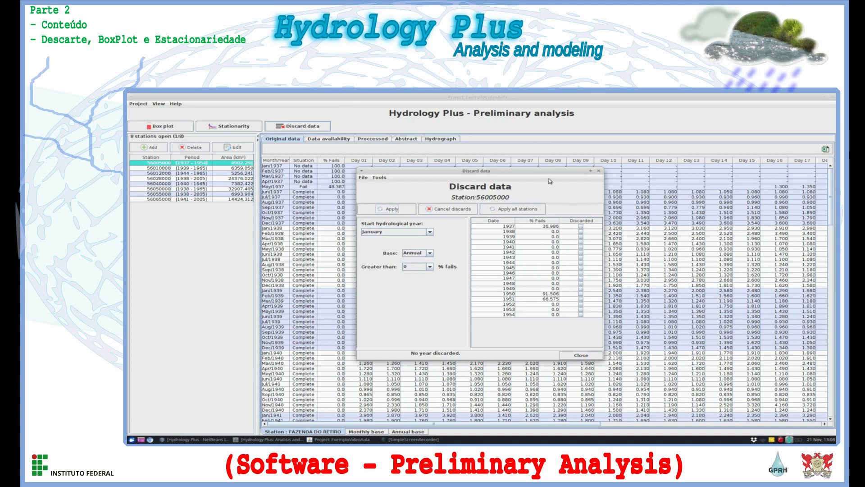
pyautogui.moveTo(557, 172); pyautogui.dragTo(567, 171)
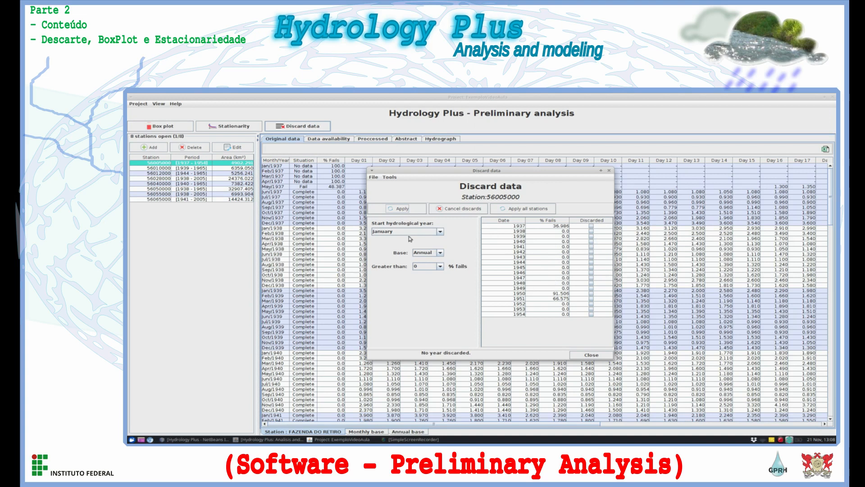
pyautogui.click(442, 255)
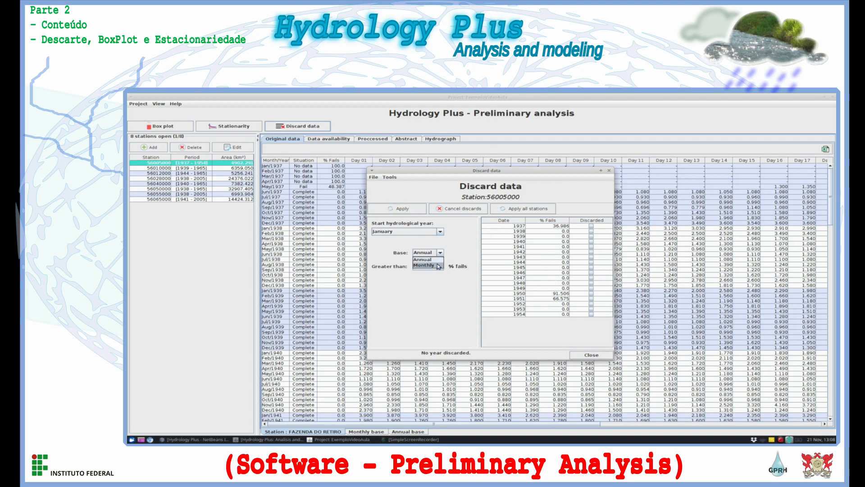
pyautogui.click(439, 265)
pyautogui.scroll(-20, 566, 275)
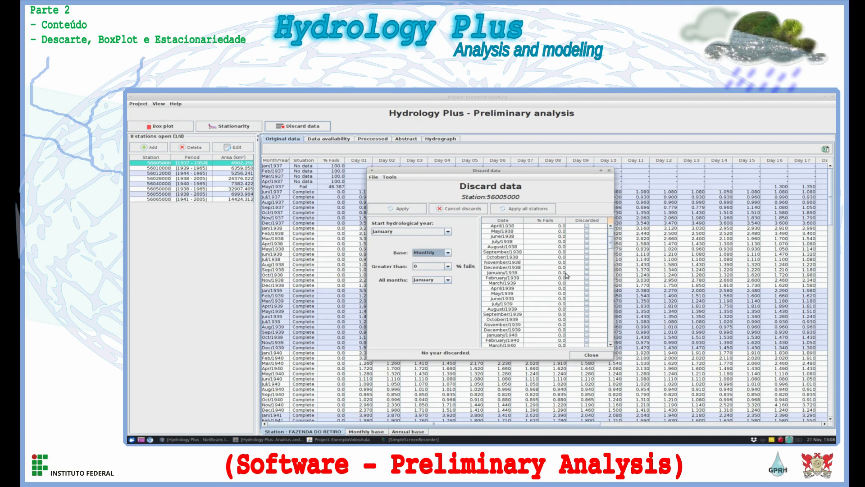
pyautogui.scroll(-6, 566, 275)
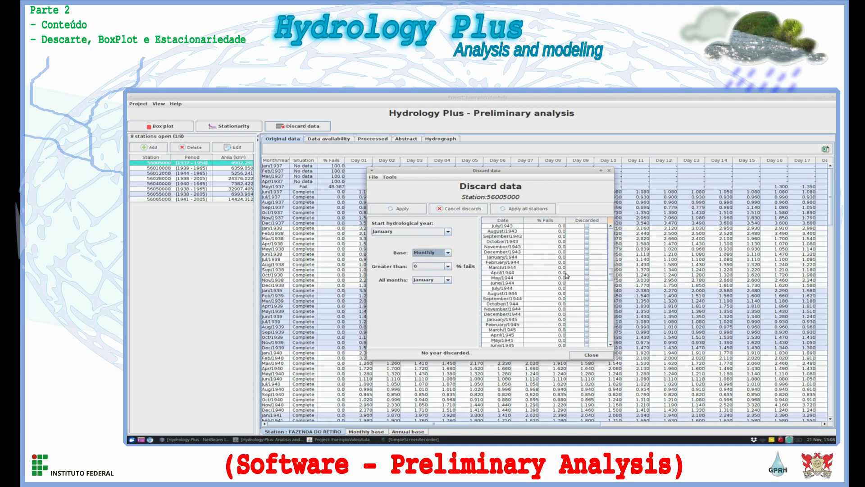
pyautogui.scroll(20, 566, 275)
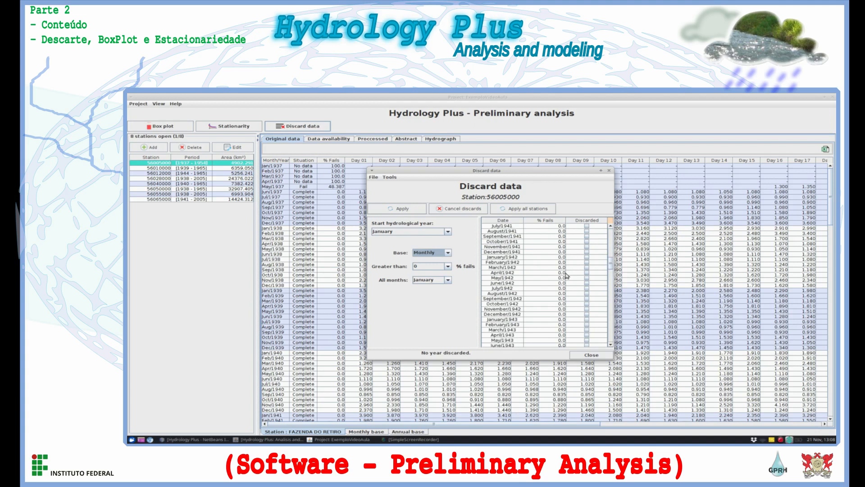